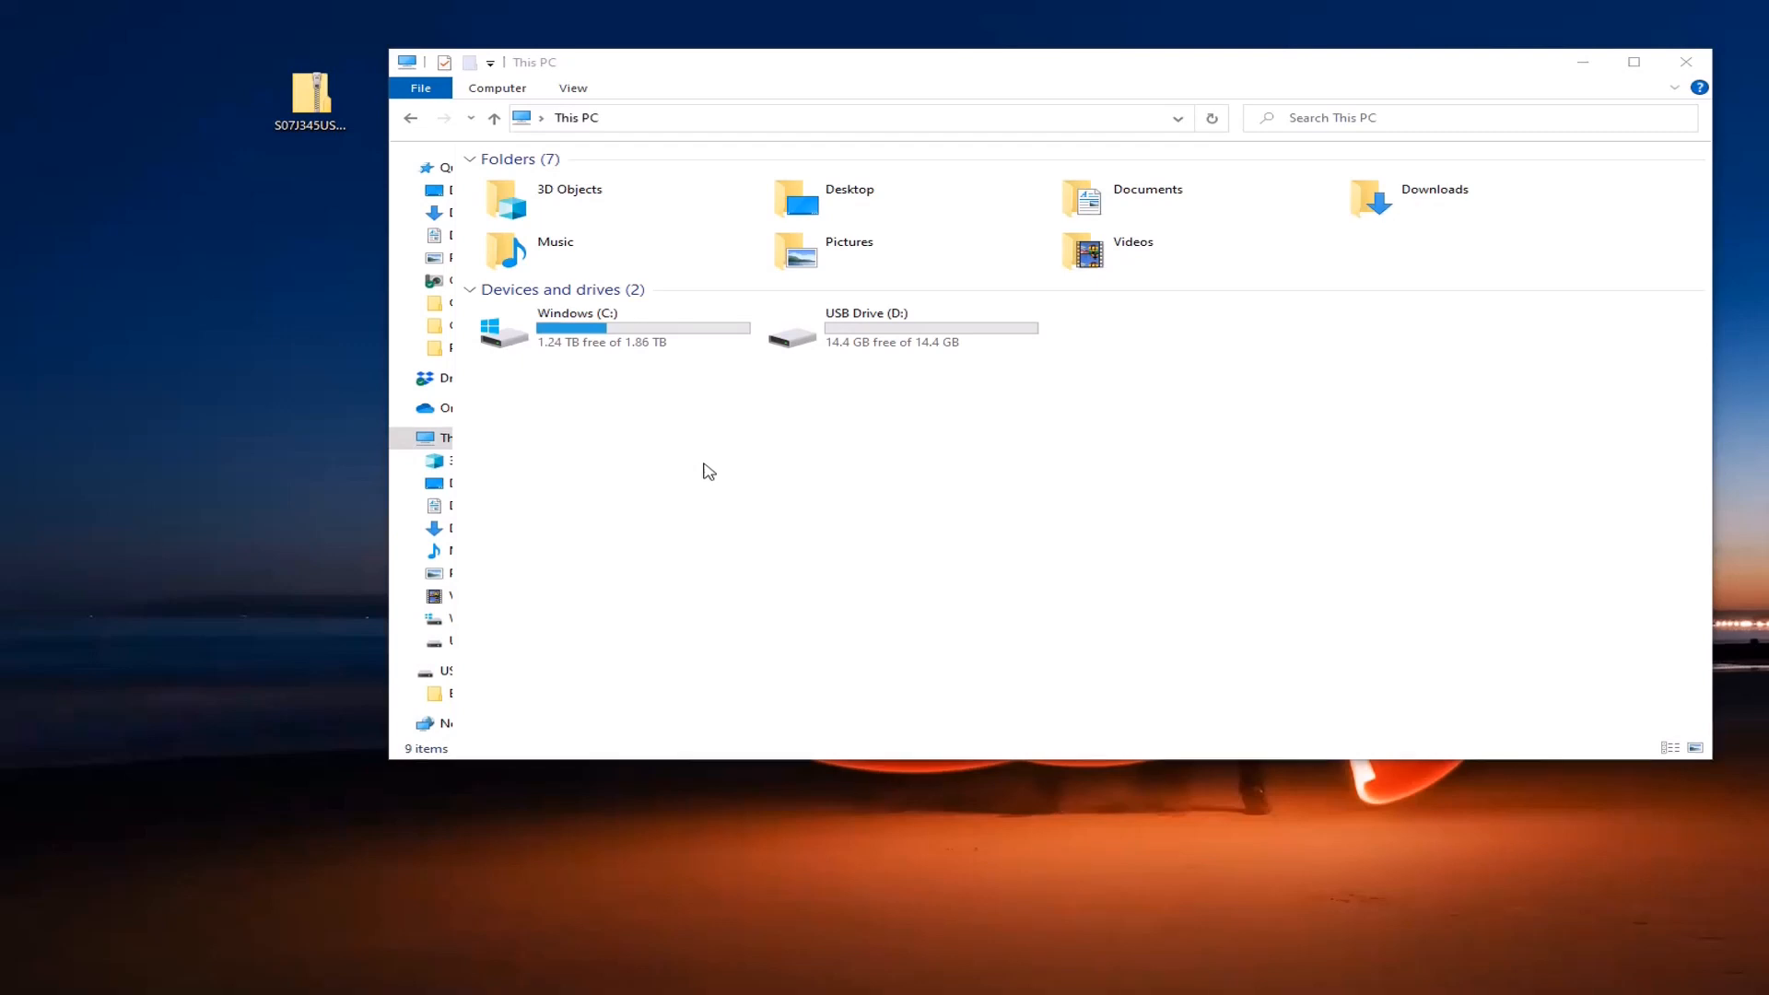
Choose FAT32 with the default allocation size for USB Drive (D:).
left_click(1011, 338)
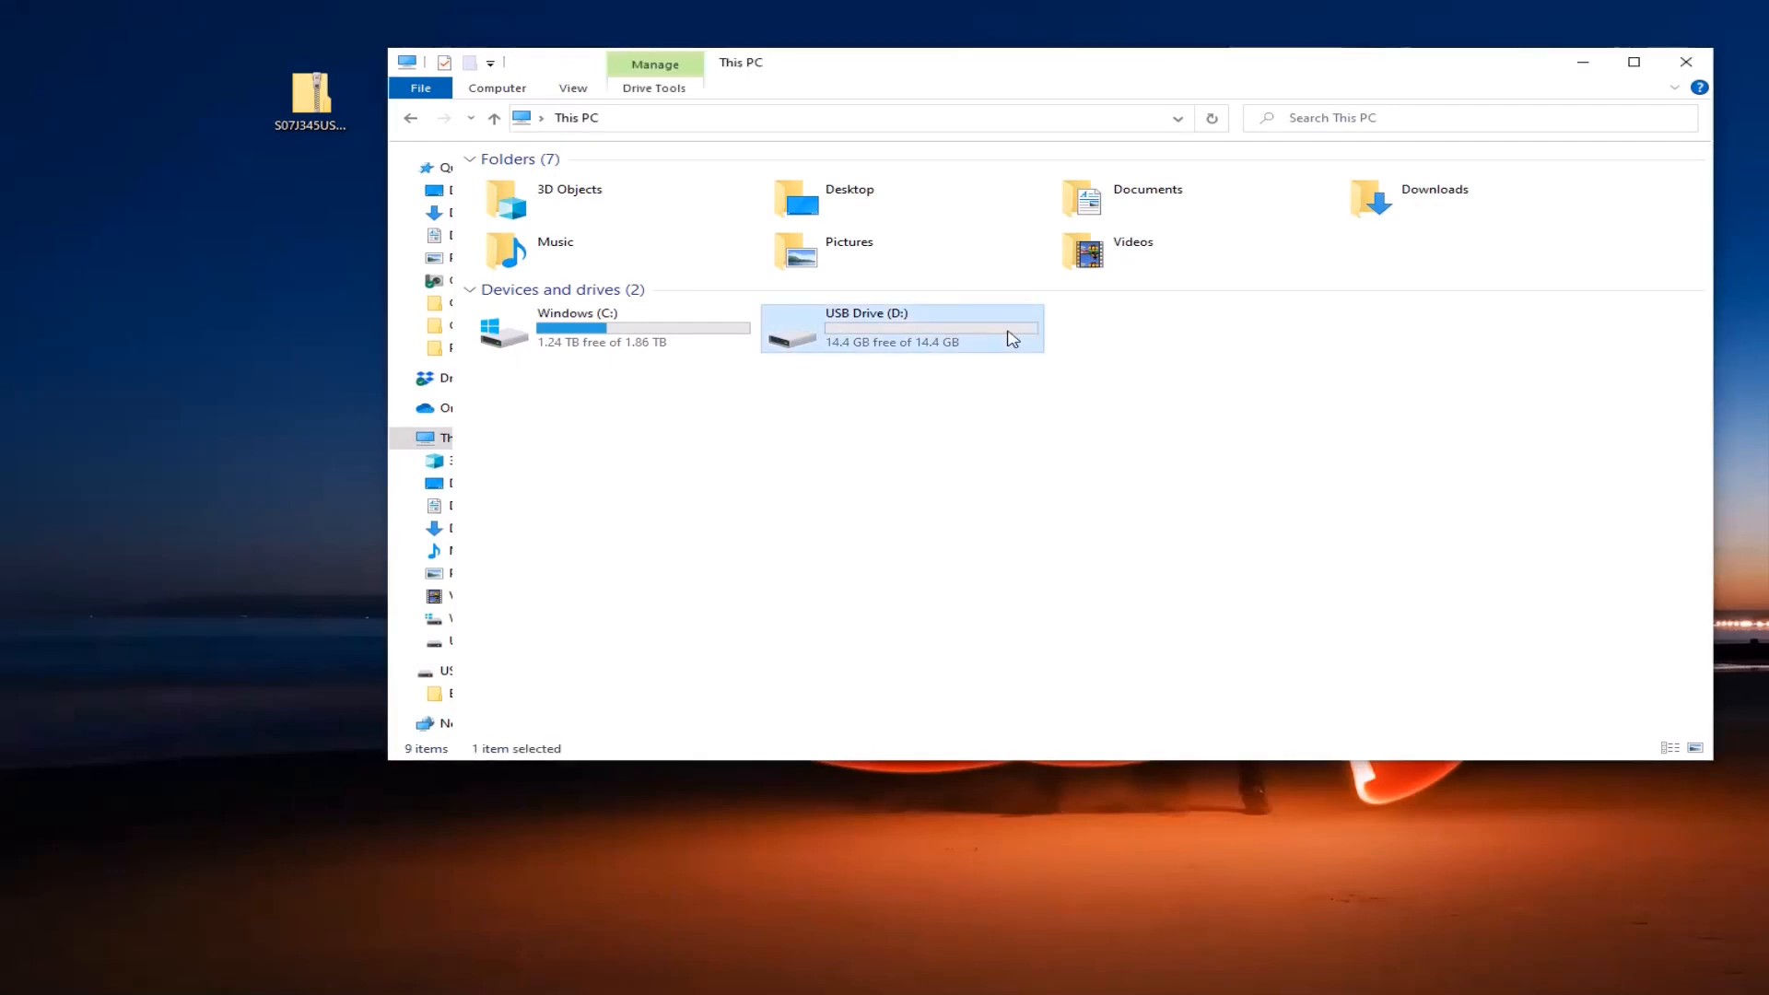
right_click(1011, 340)
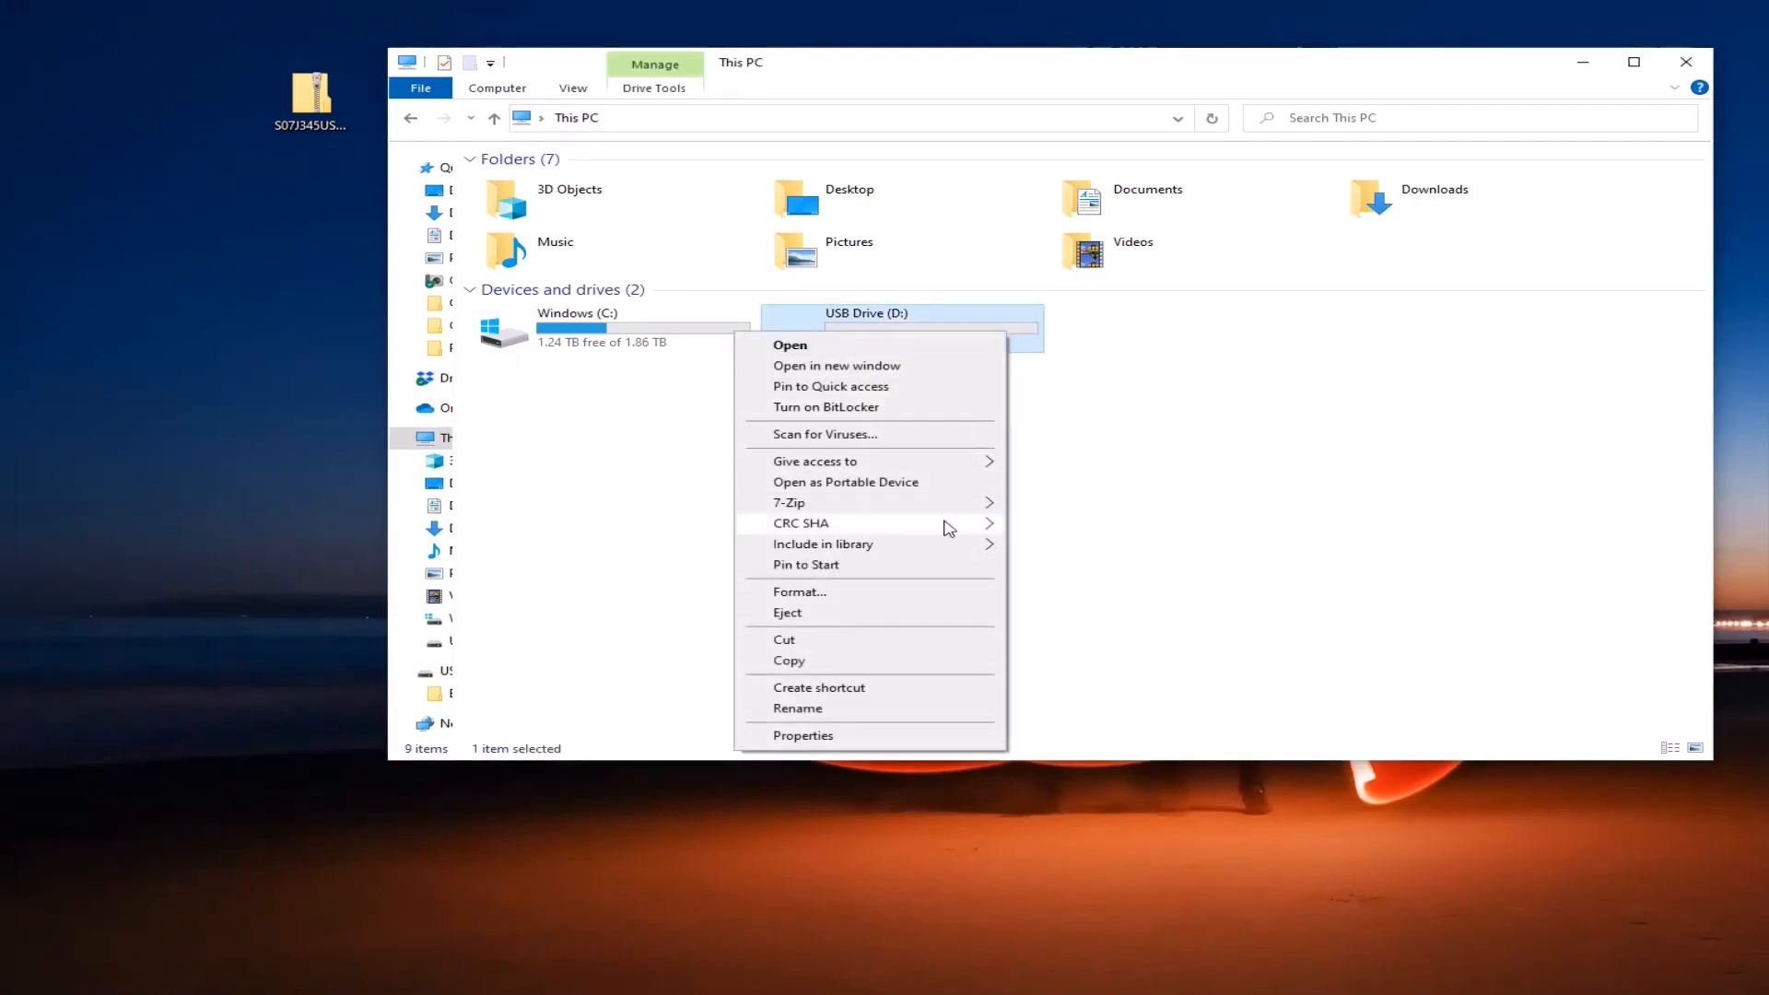
left_click(829, 592)
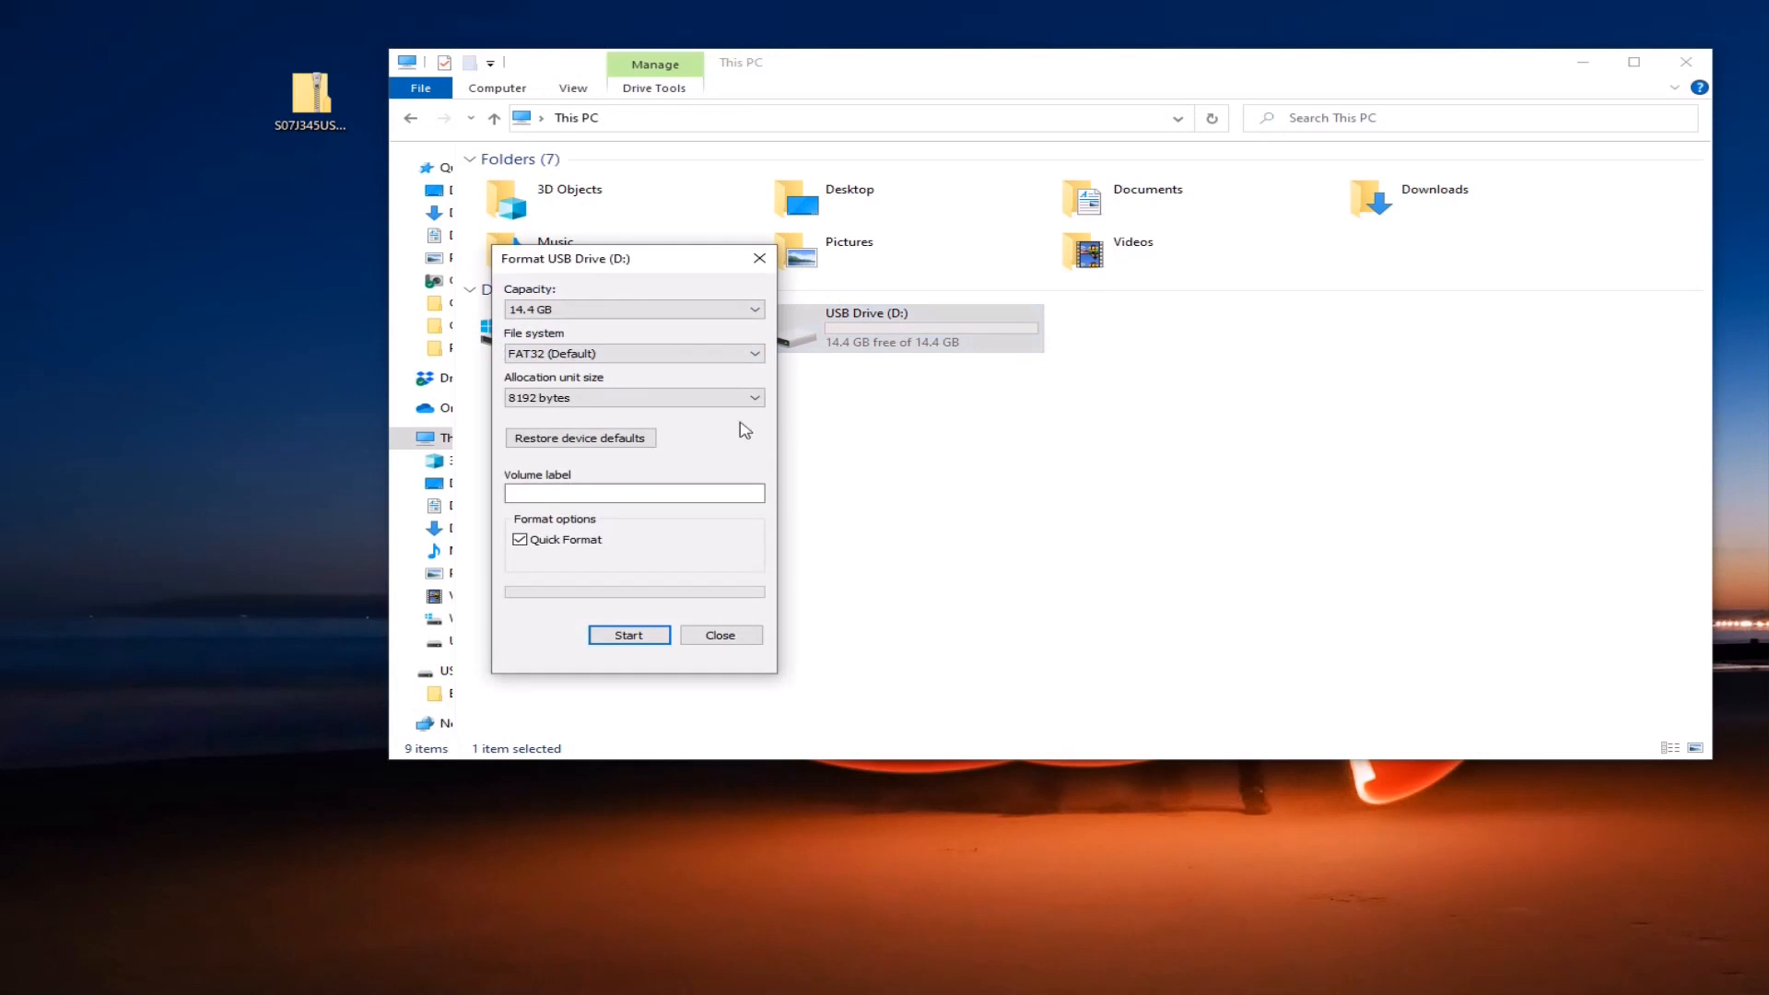
left_click(628, 354)
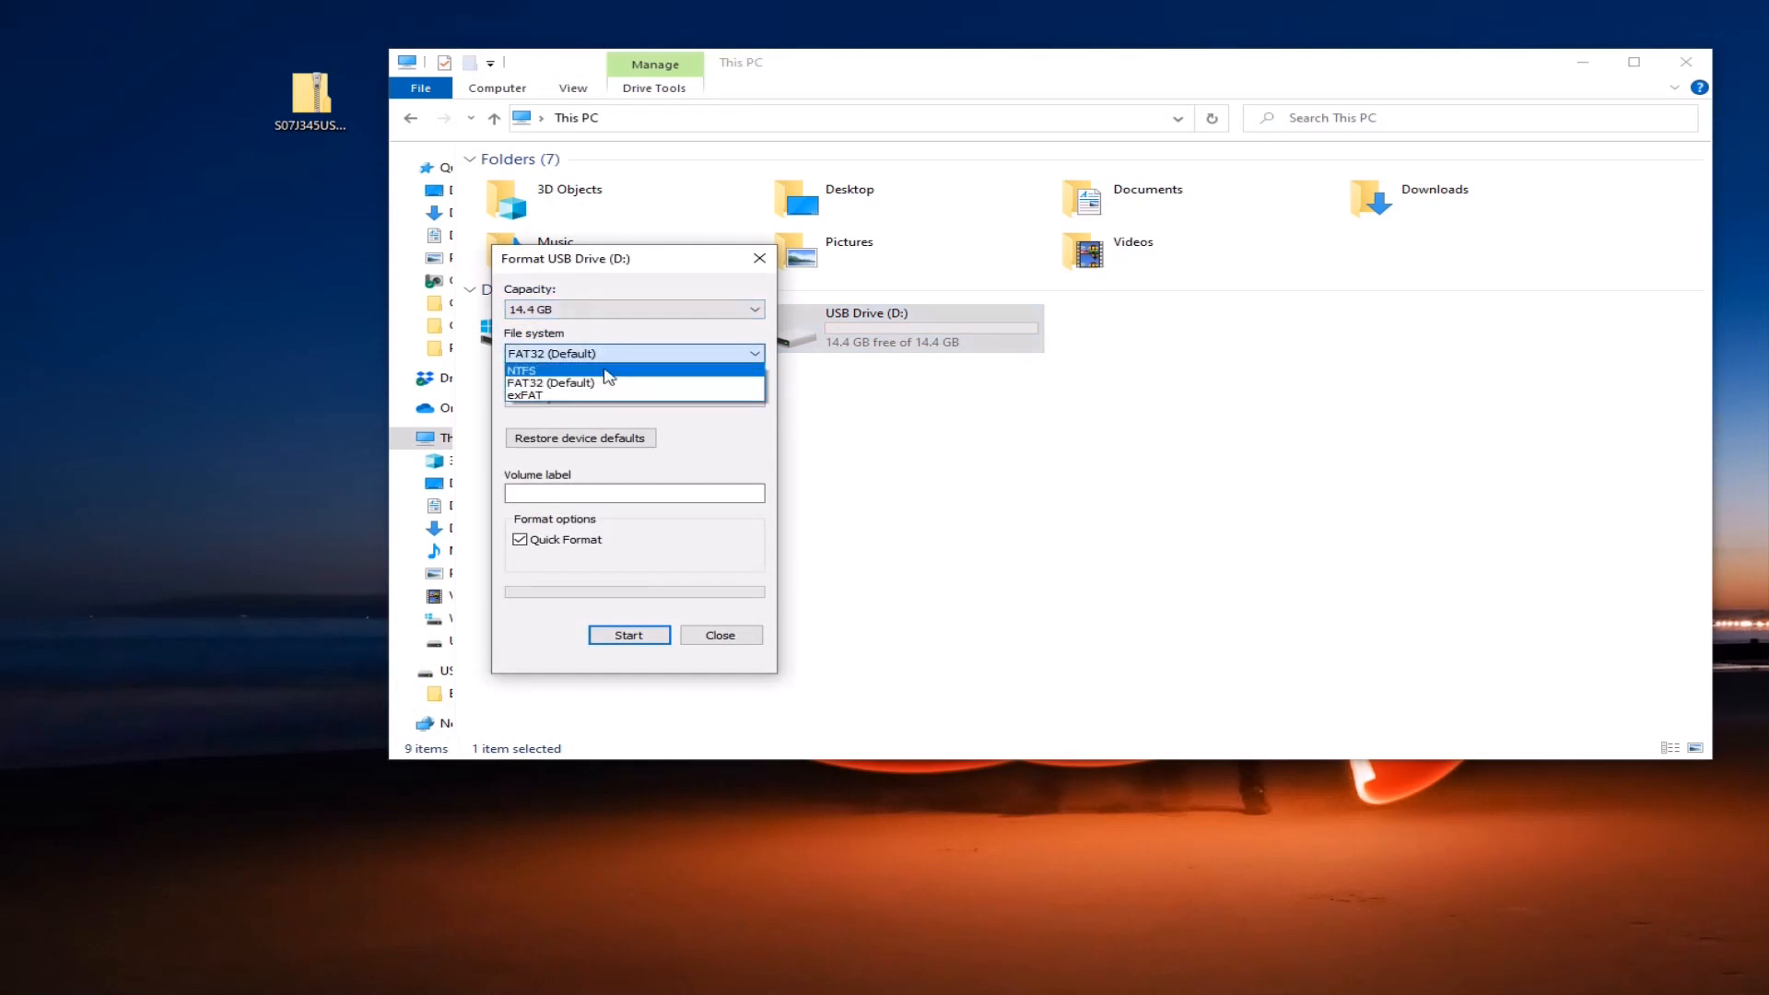
left_click(602, 385)
left_click(608, 438)
Run the quick format, confirming the erase warning and the completion notice.
left_click(627, 635)
left_click(1177, 362)
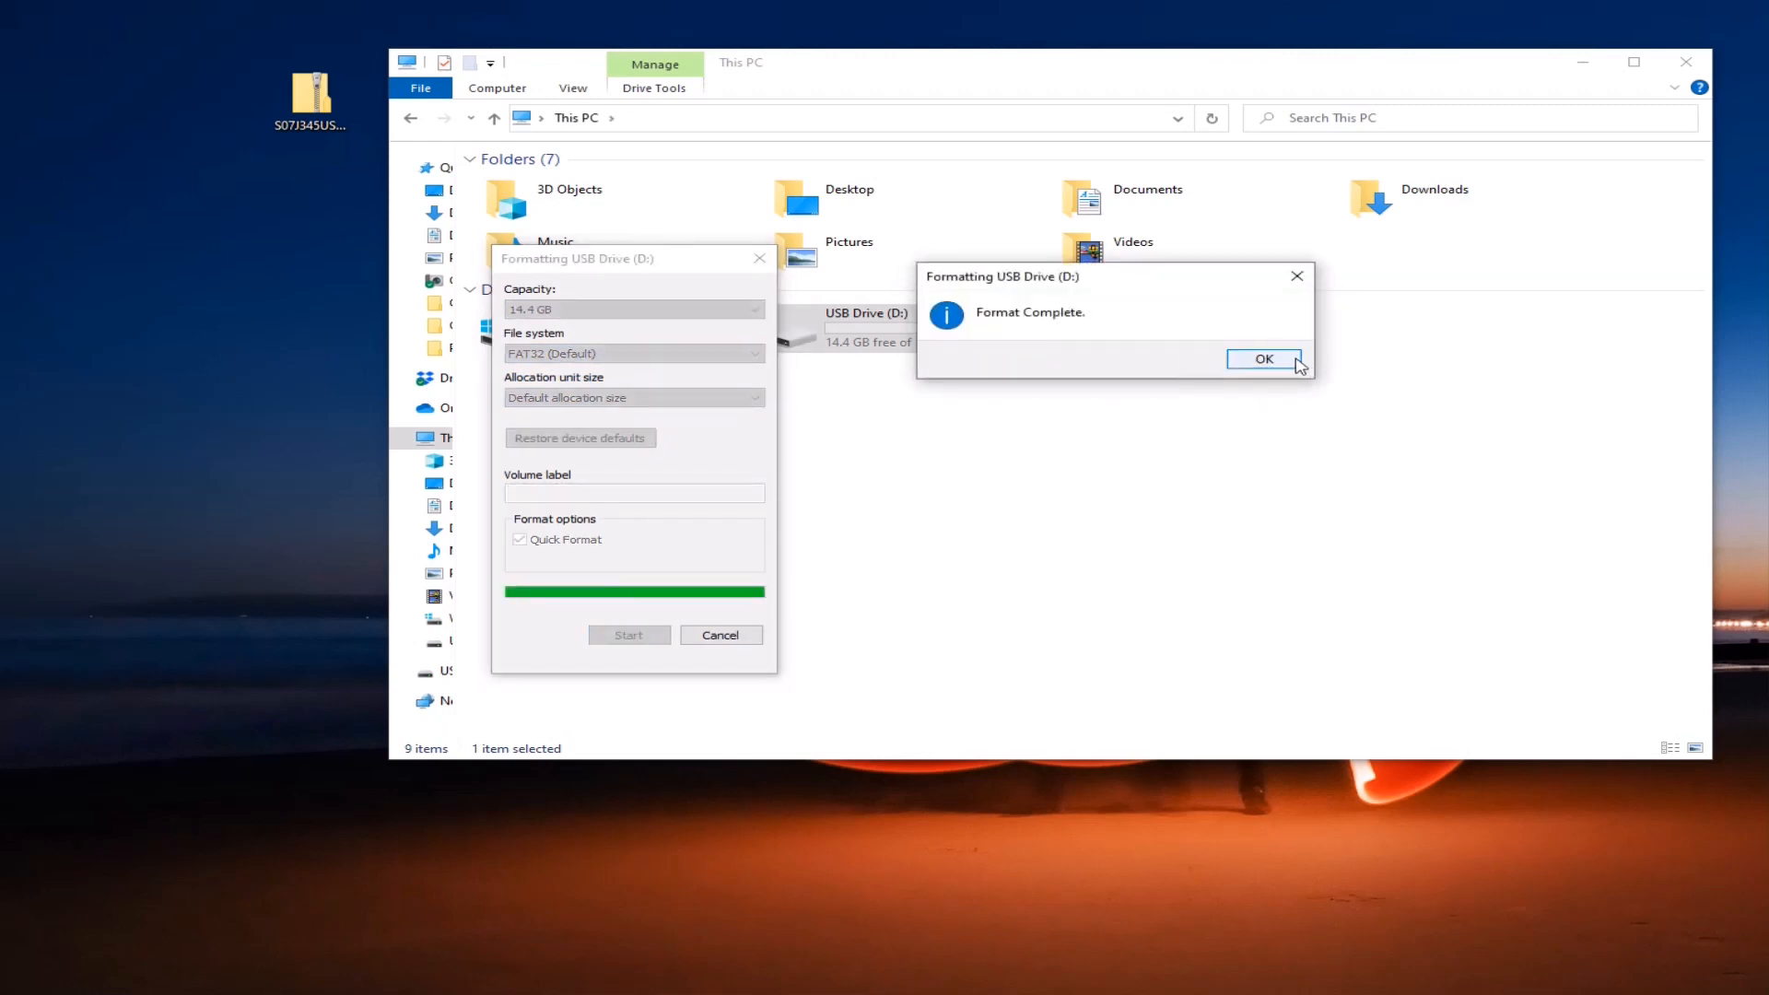
left_click(1260, 362)
left_click(718, 634)
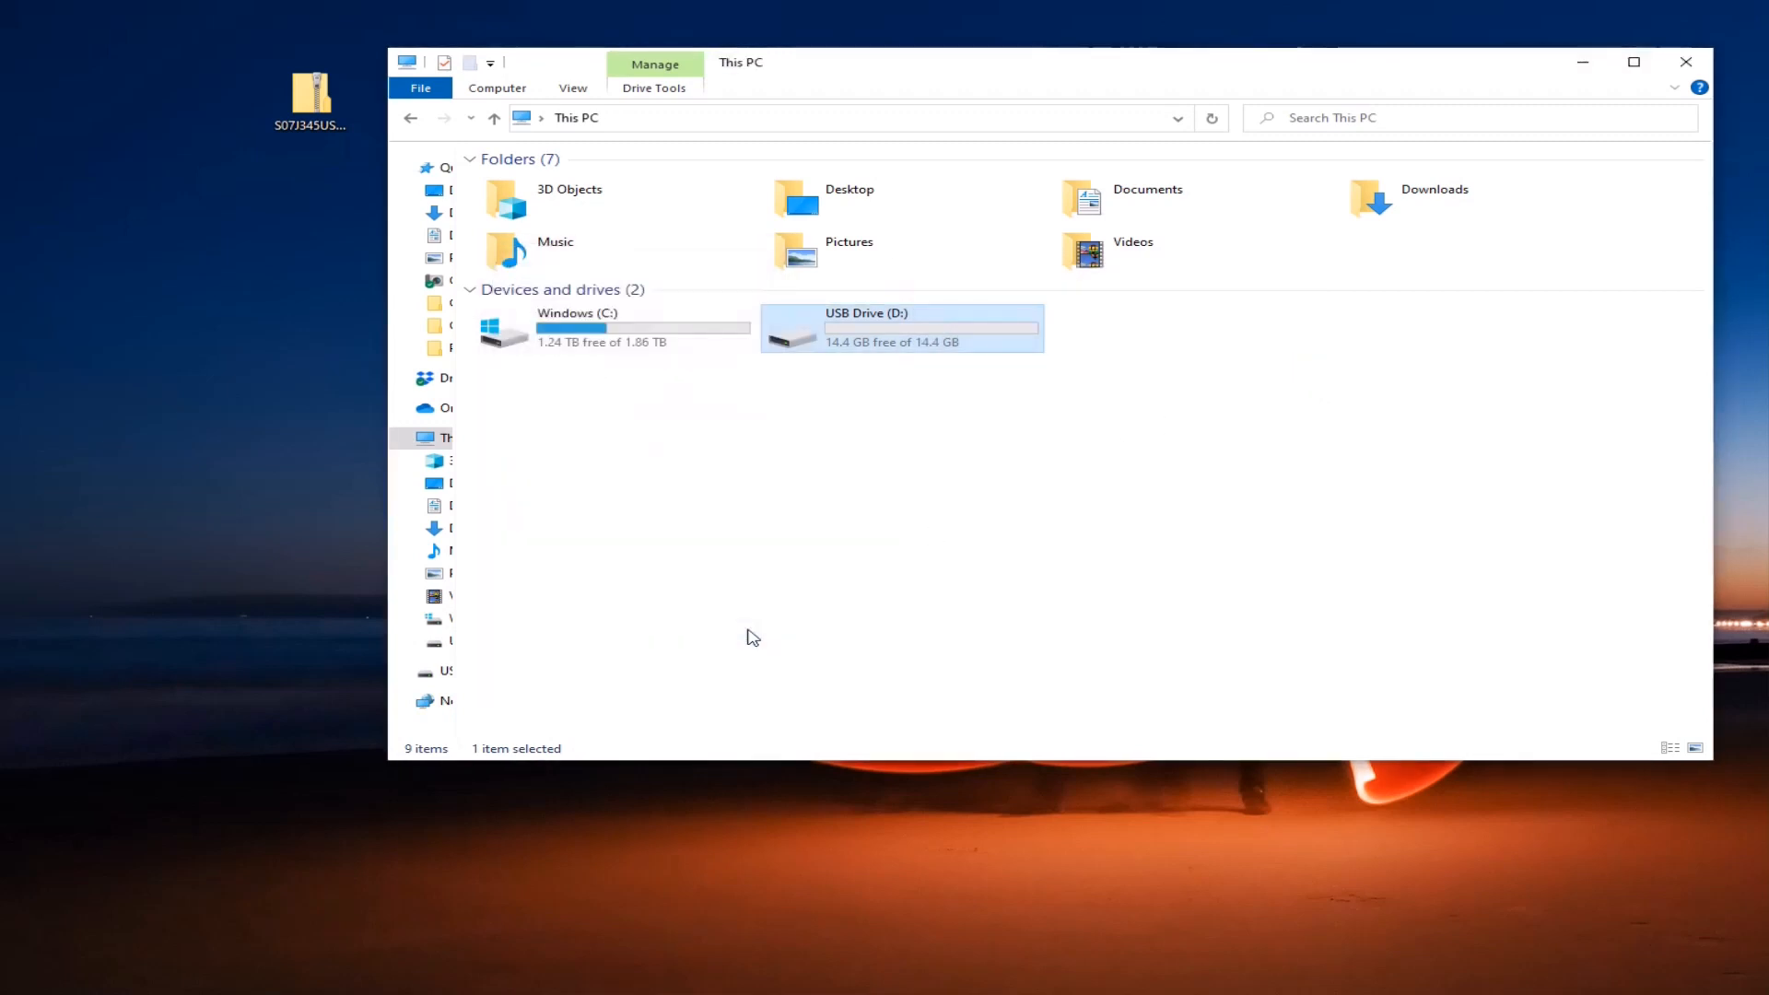
Start Extract All on S07J345USA.ZIP and go to choose a destination.
left_click(309, 104)
right_click(292, 104)
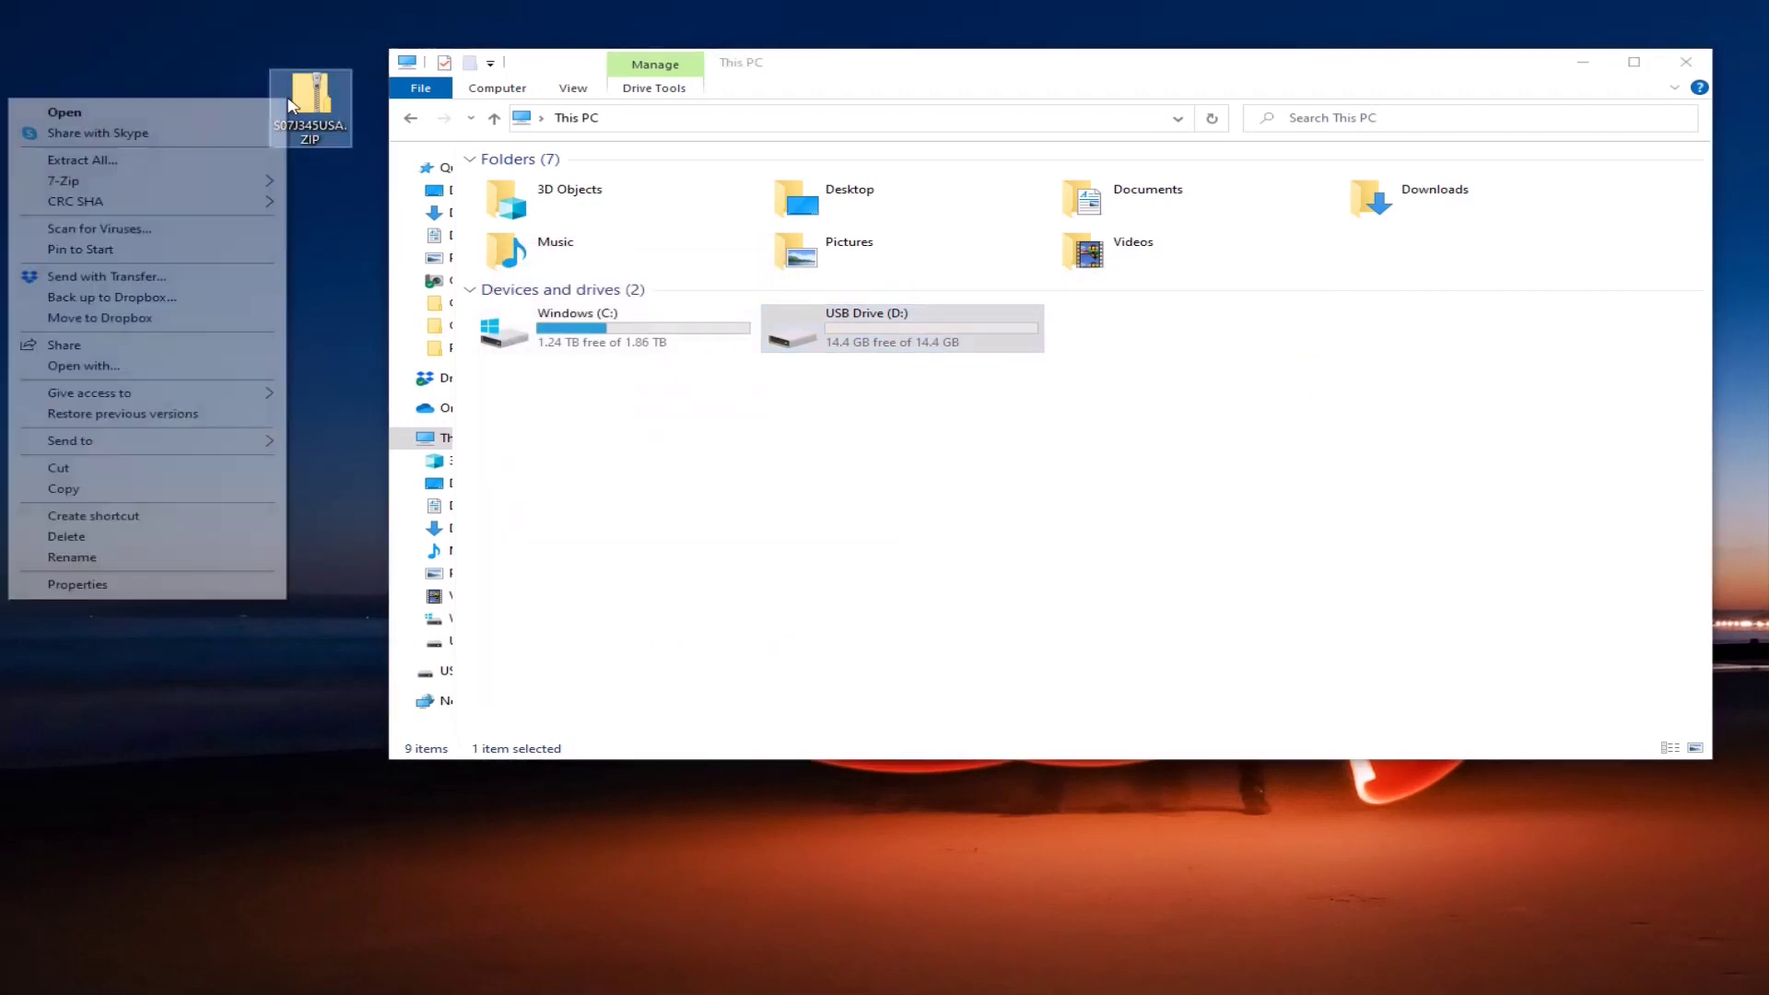
left_click(176, 165)
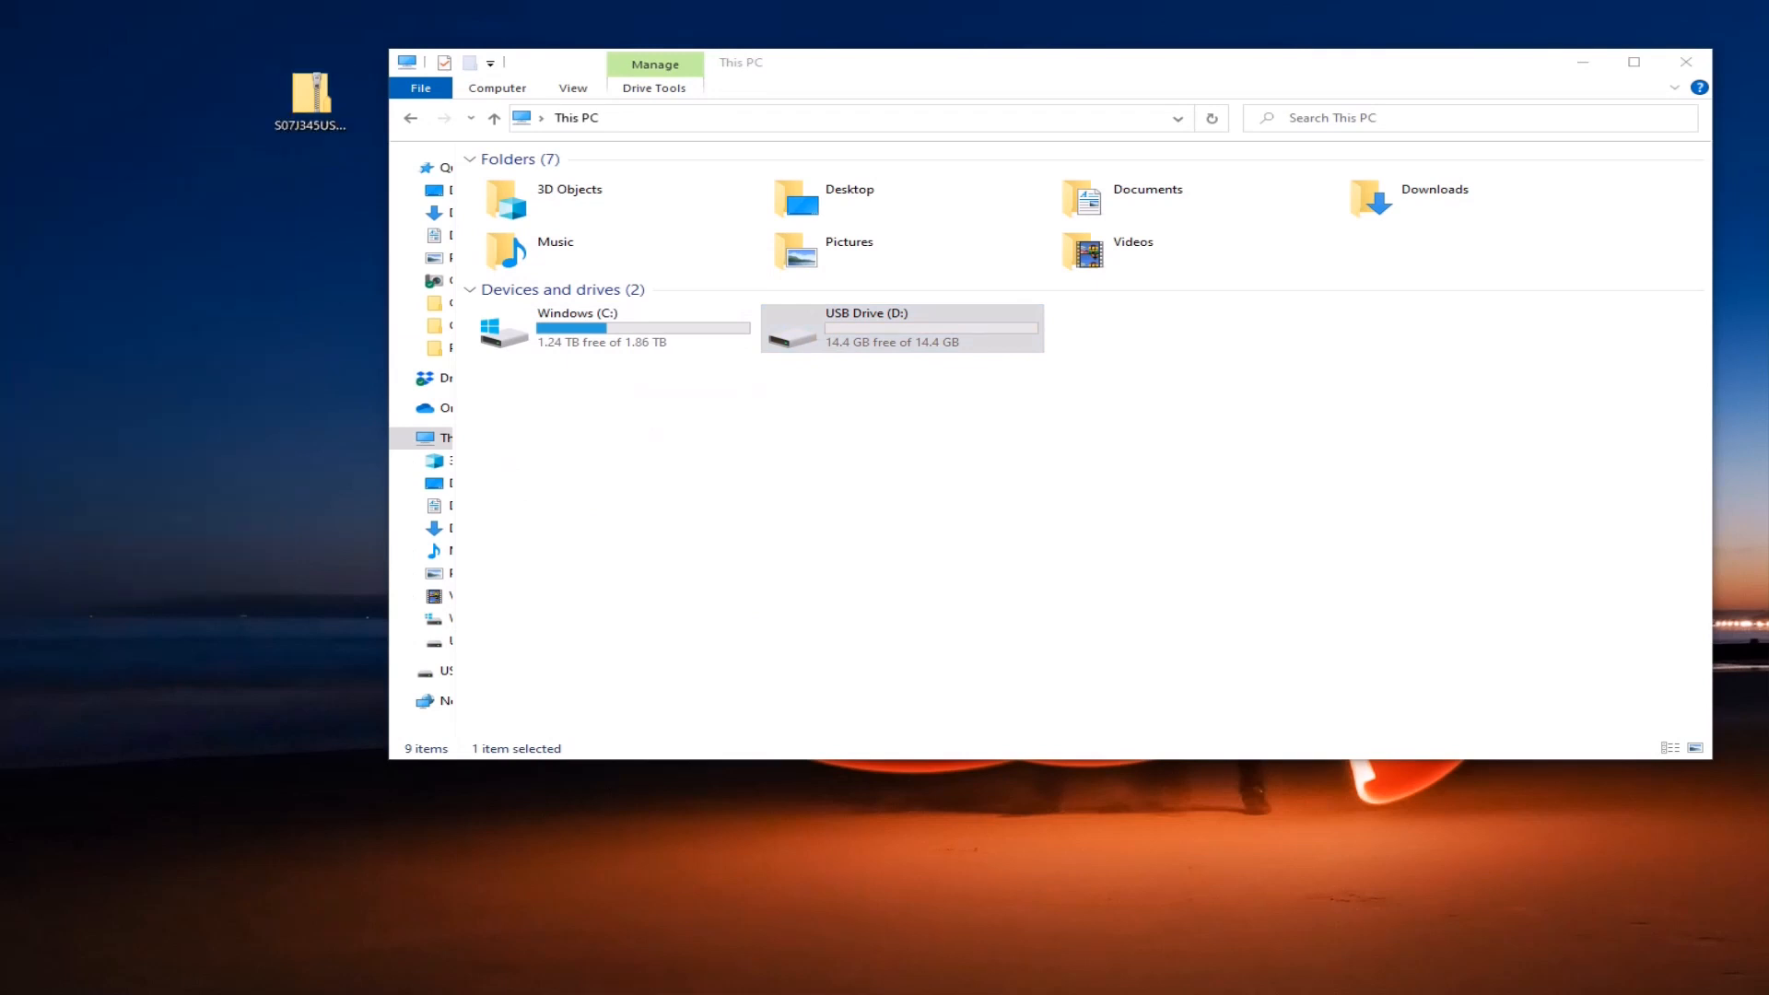
left_click_drag(440, 332, 930, 429)
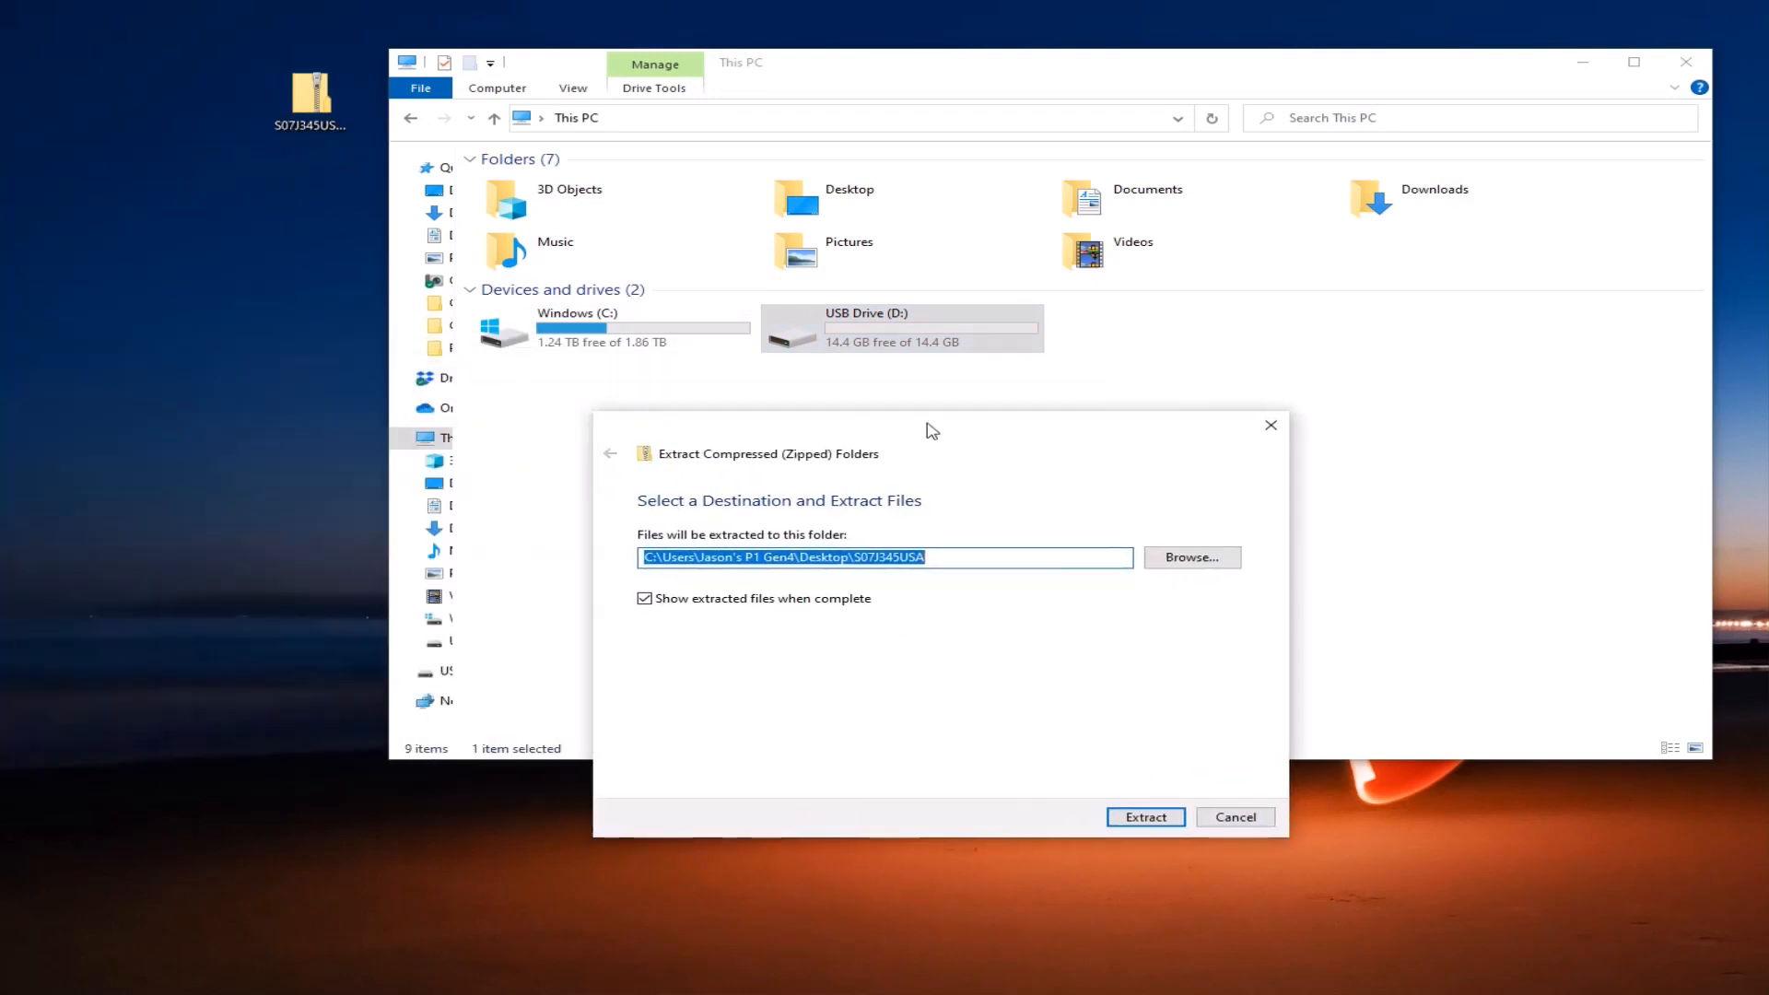
left_click(1192, 557)
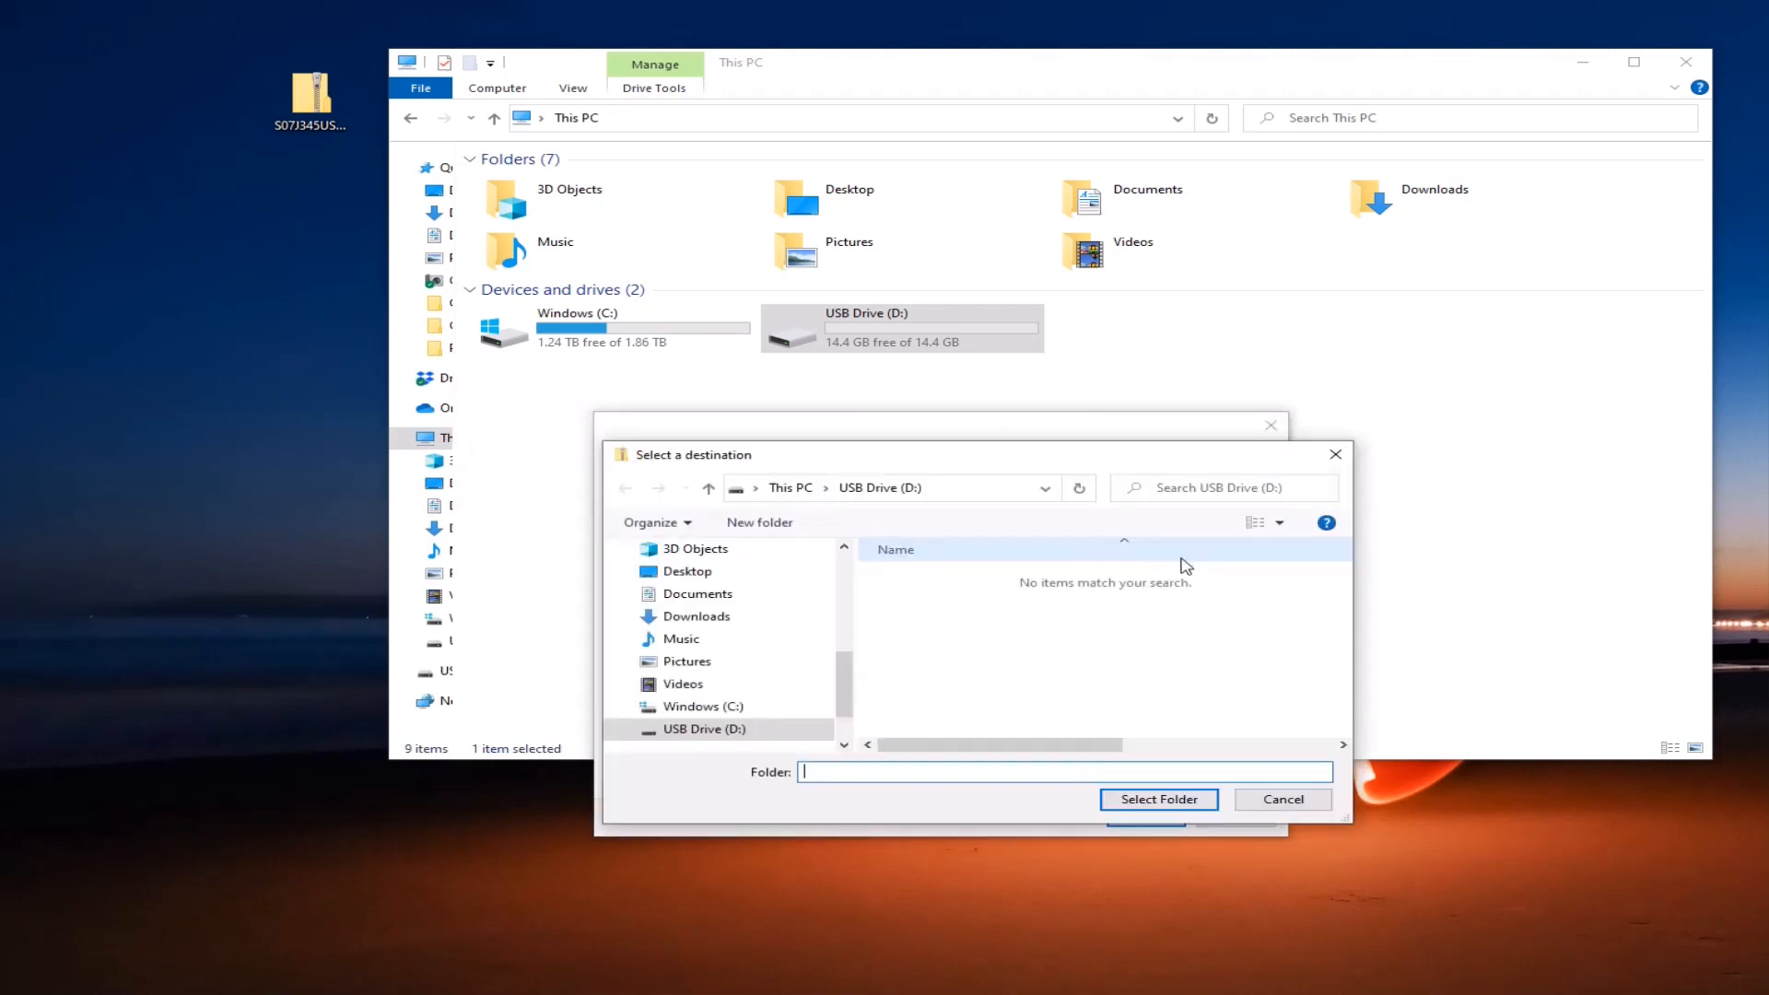
scroll(709, 578, "up", 1)
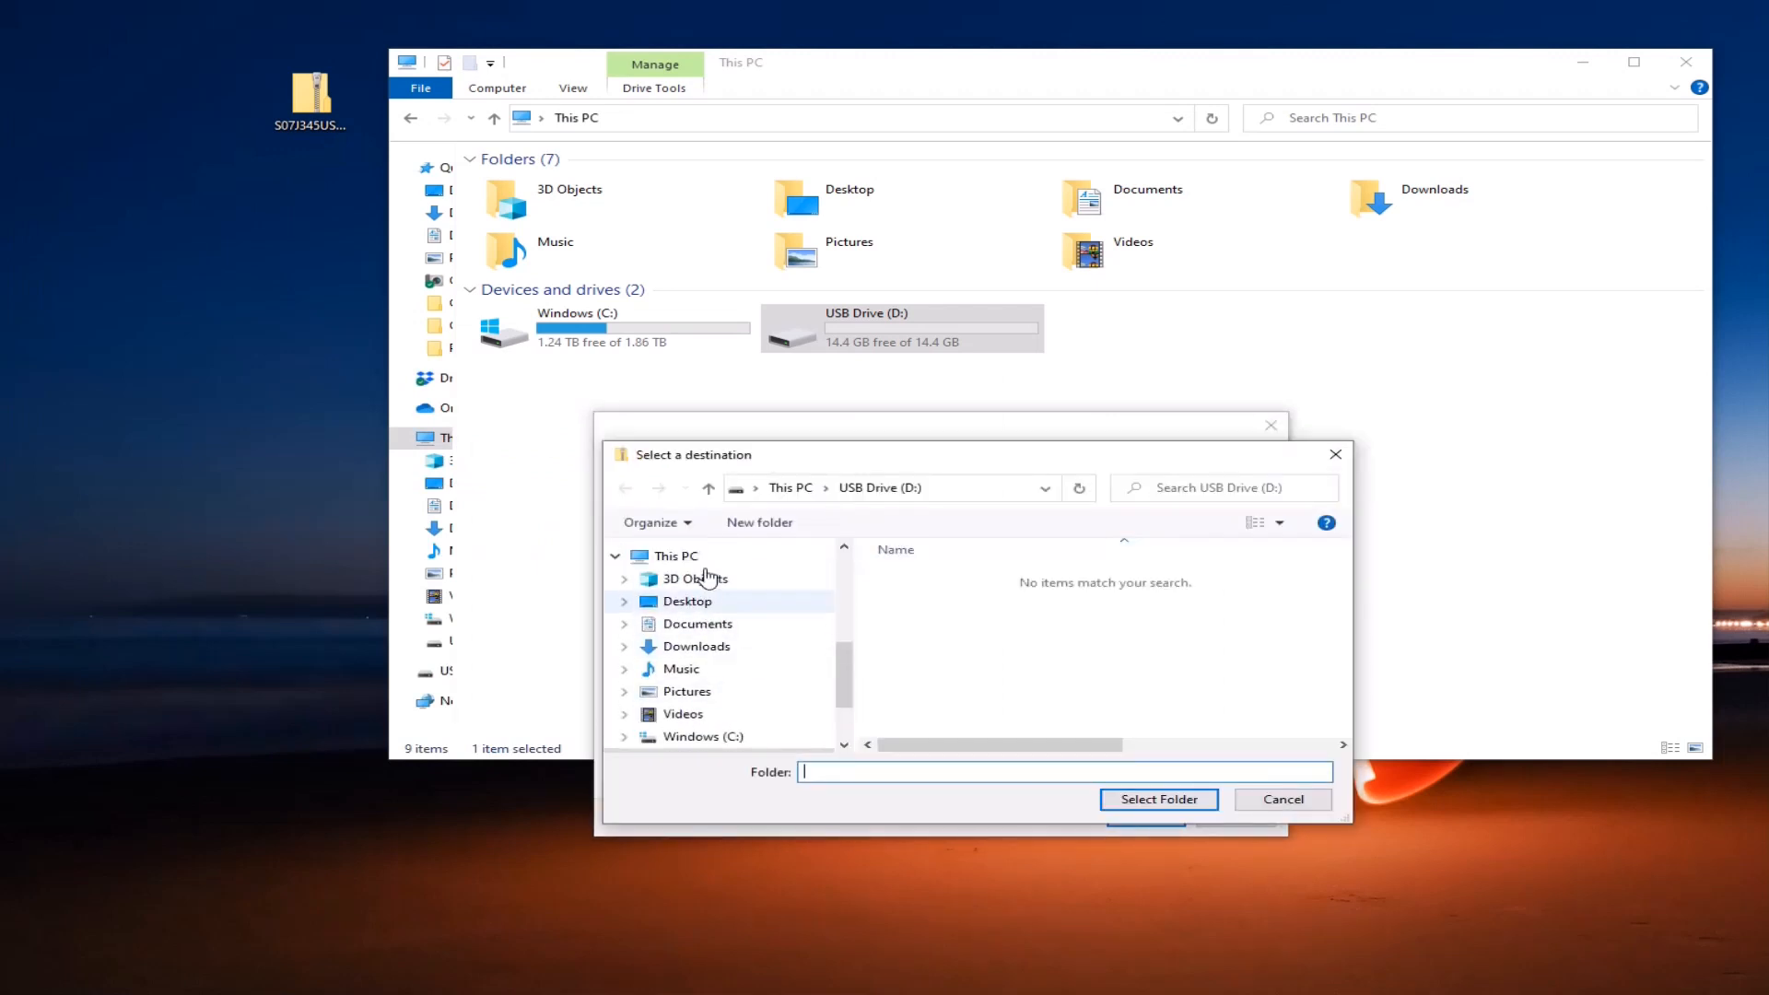
Select USB Drive (D:) as destination and extract the BIOS update files there.
left_click(675, 556)
scroll(1016, 615, "down", 2)
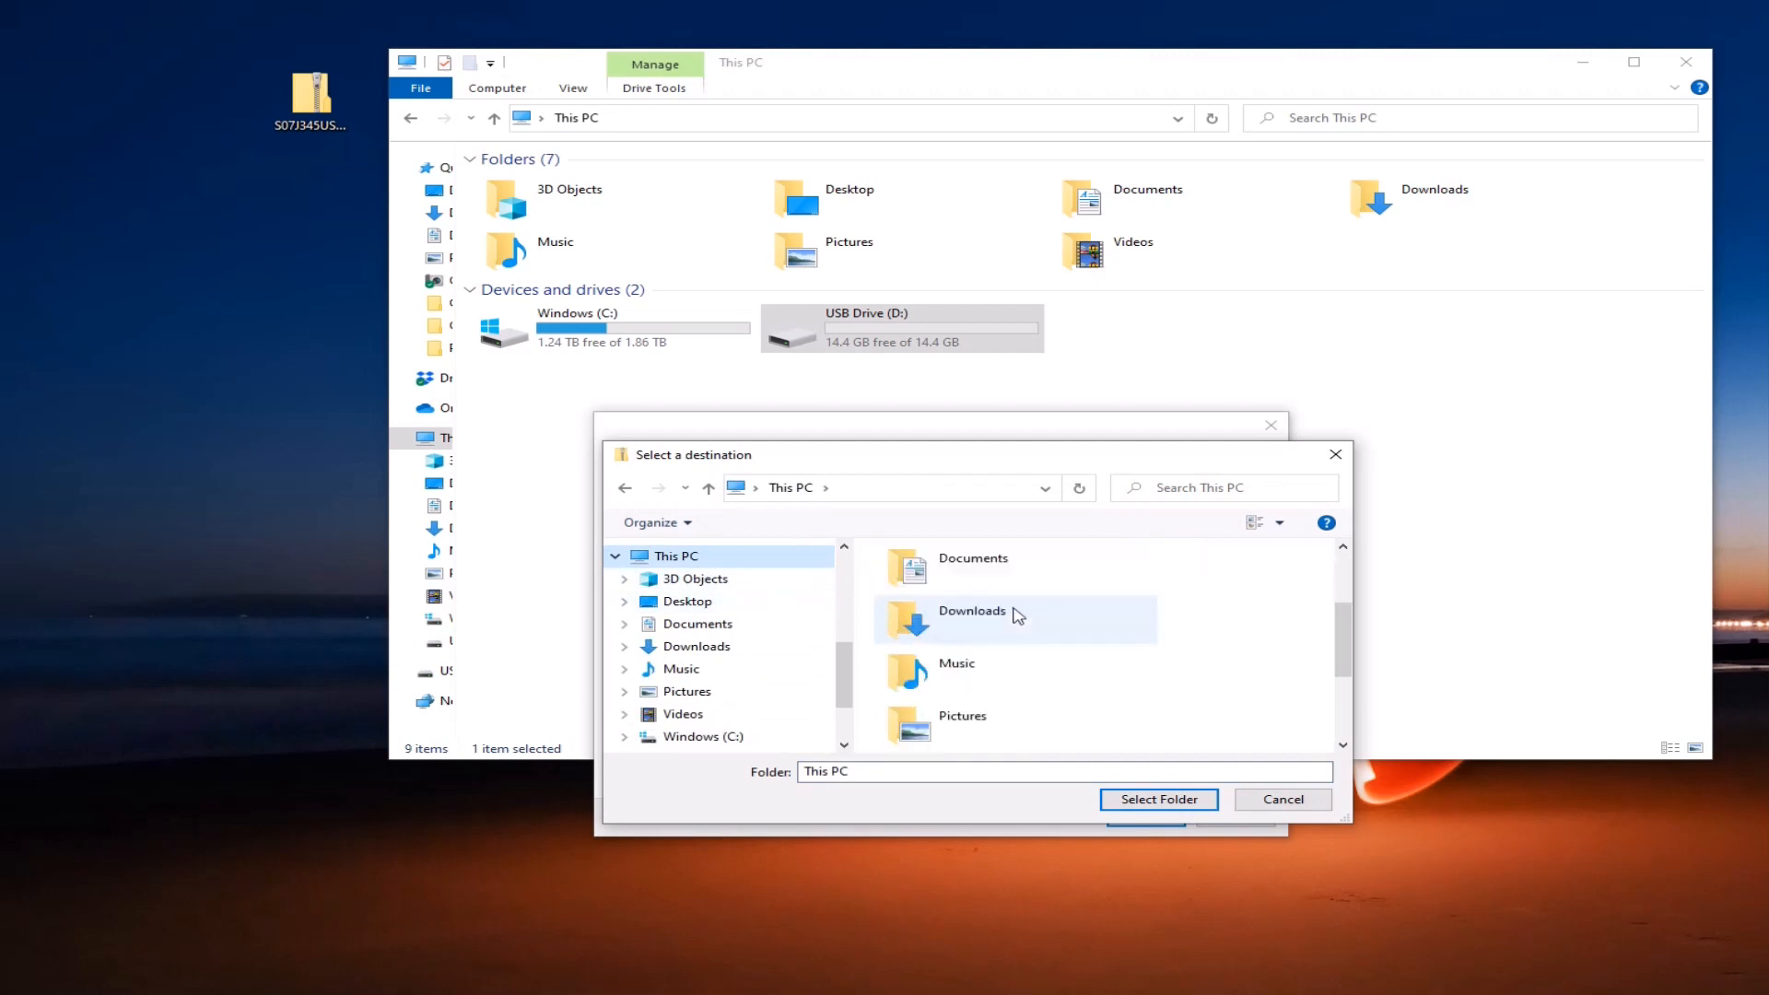
scroll(1016, 615, "down", 2)
left_click(1045, 725)
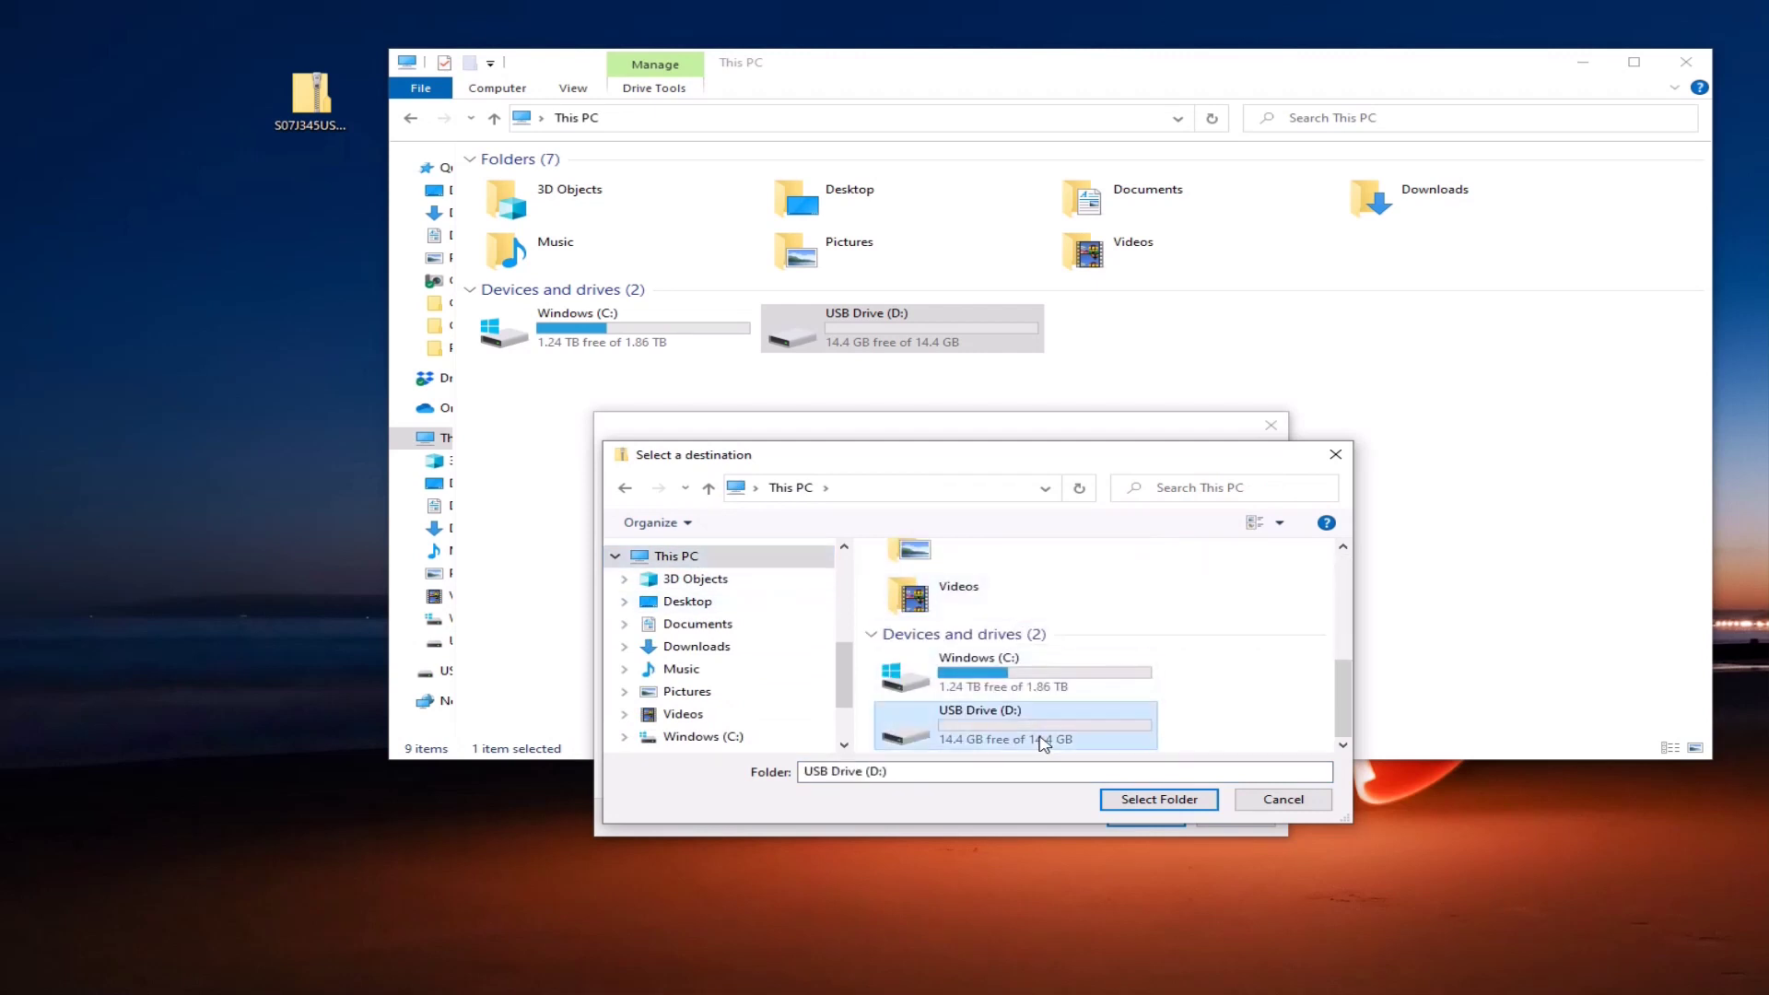
left_click(1158, 799)
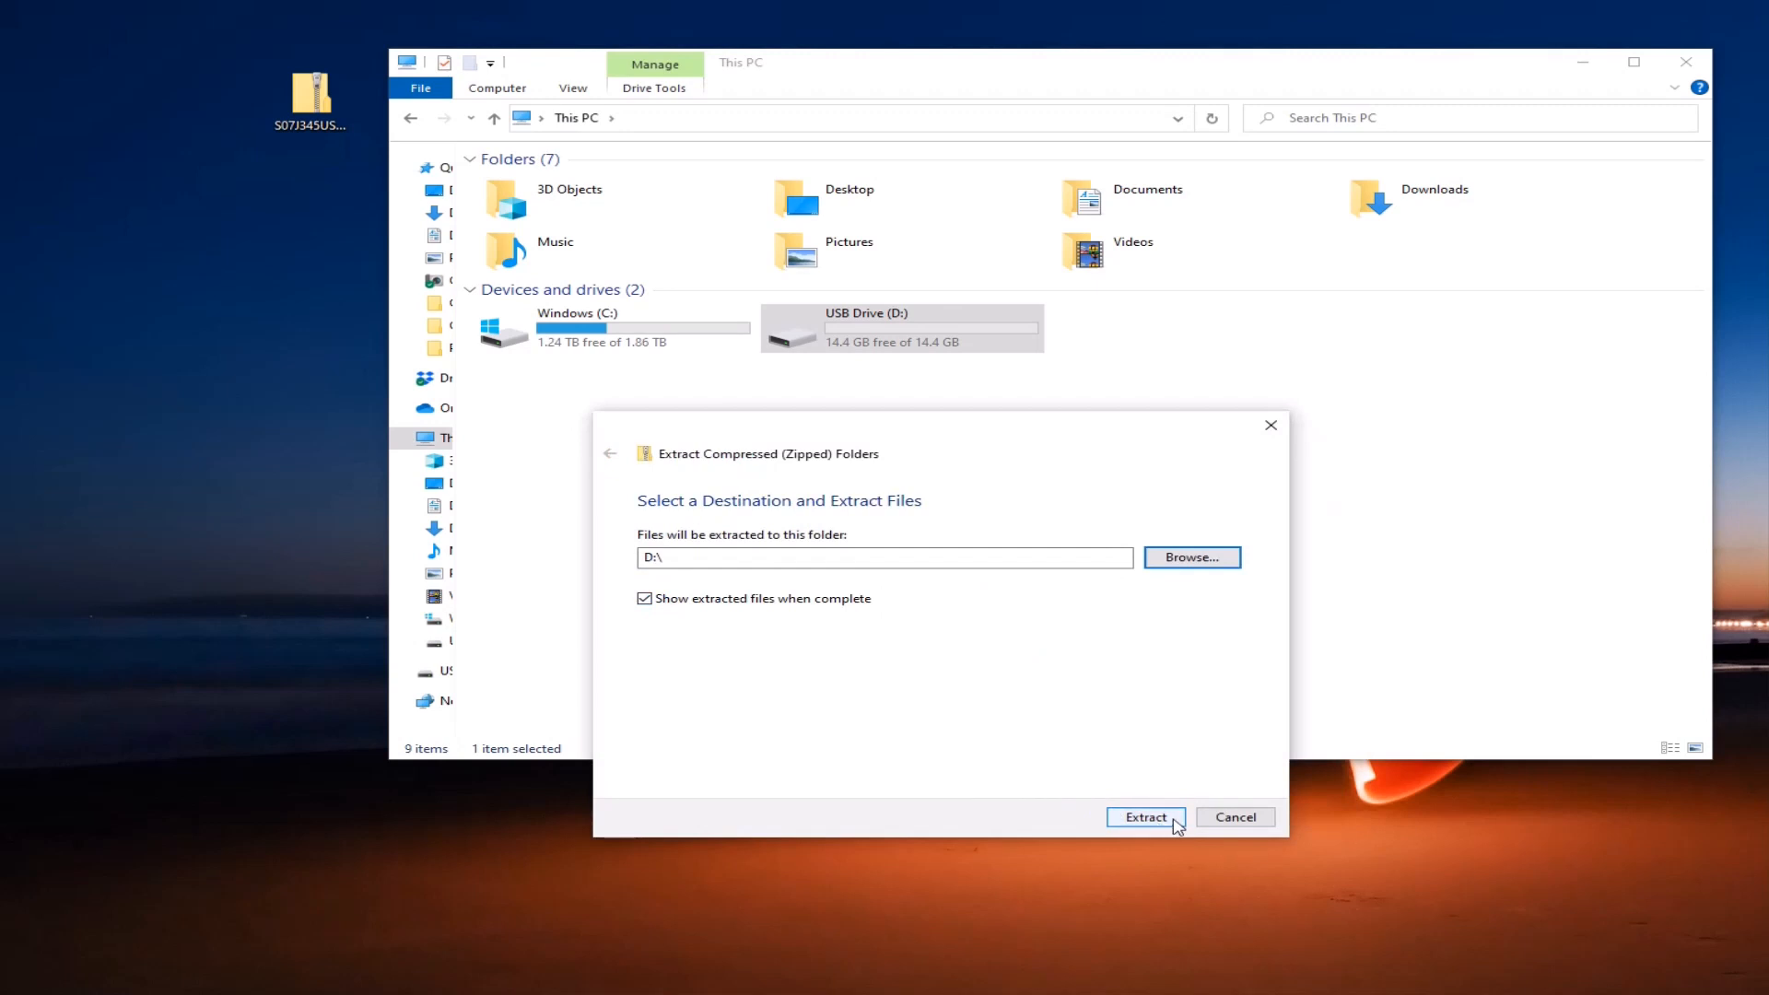
left_click(1145, 817)
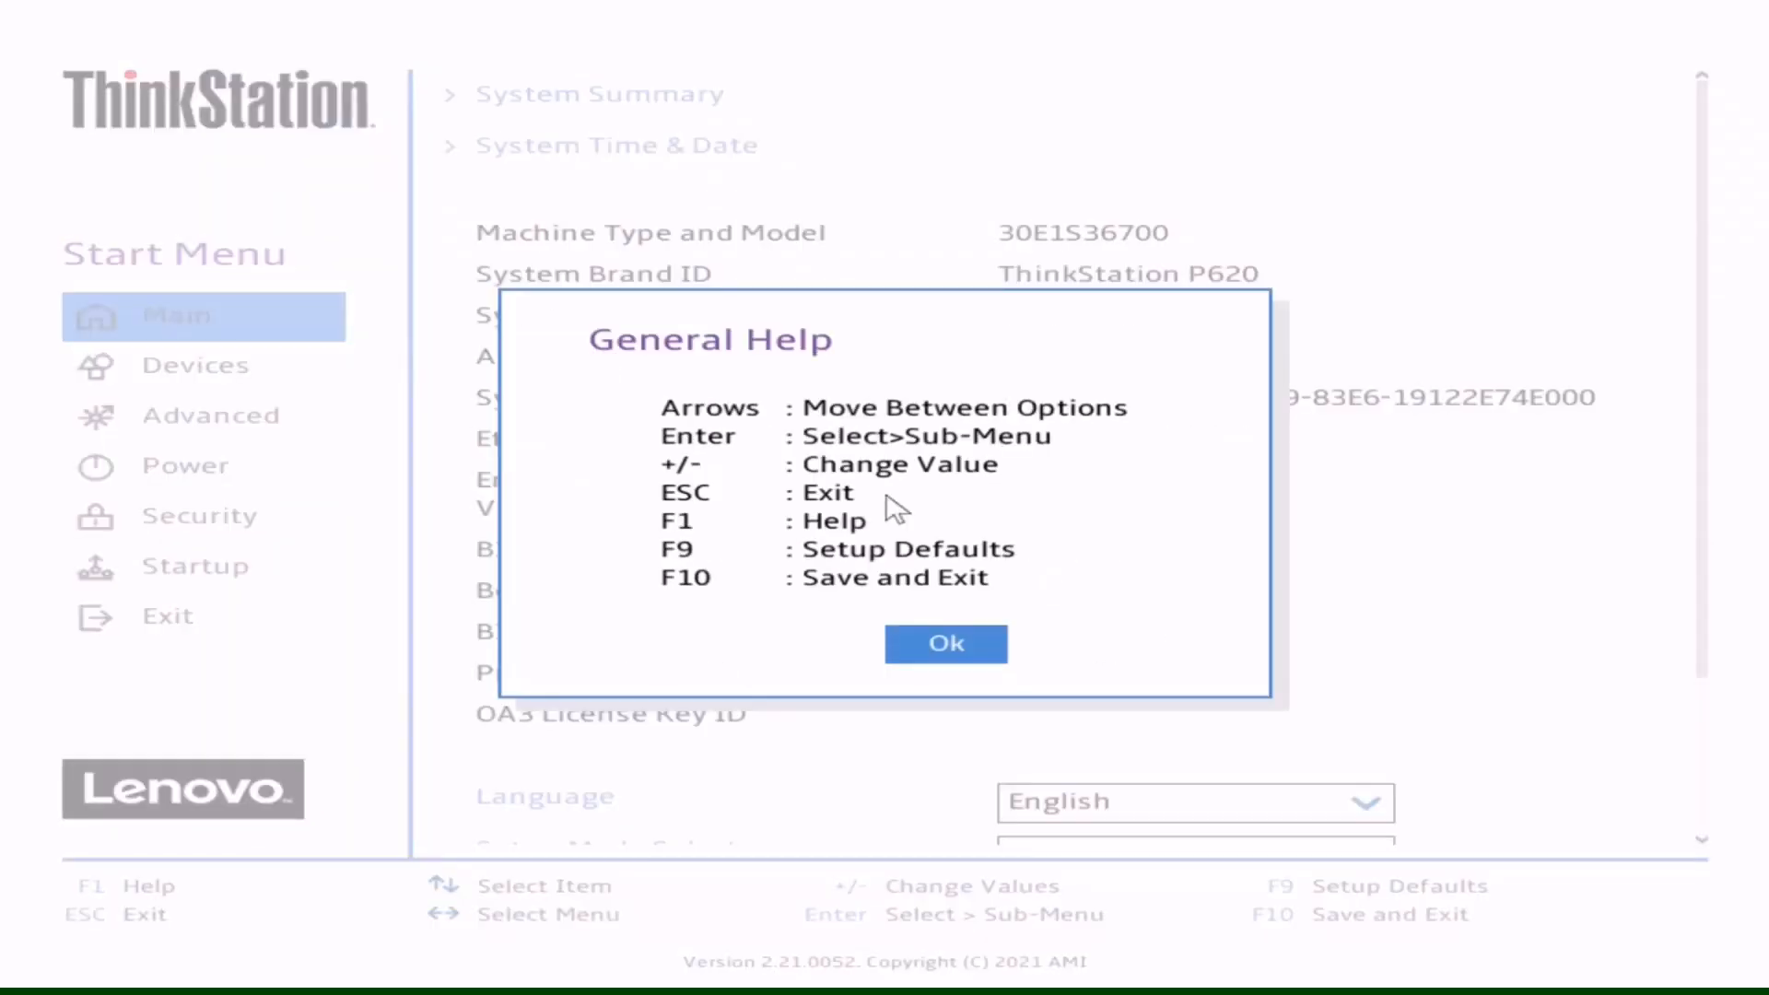
Navigate from the main page down into the Security settings list.
key("Escape")
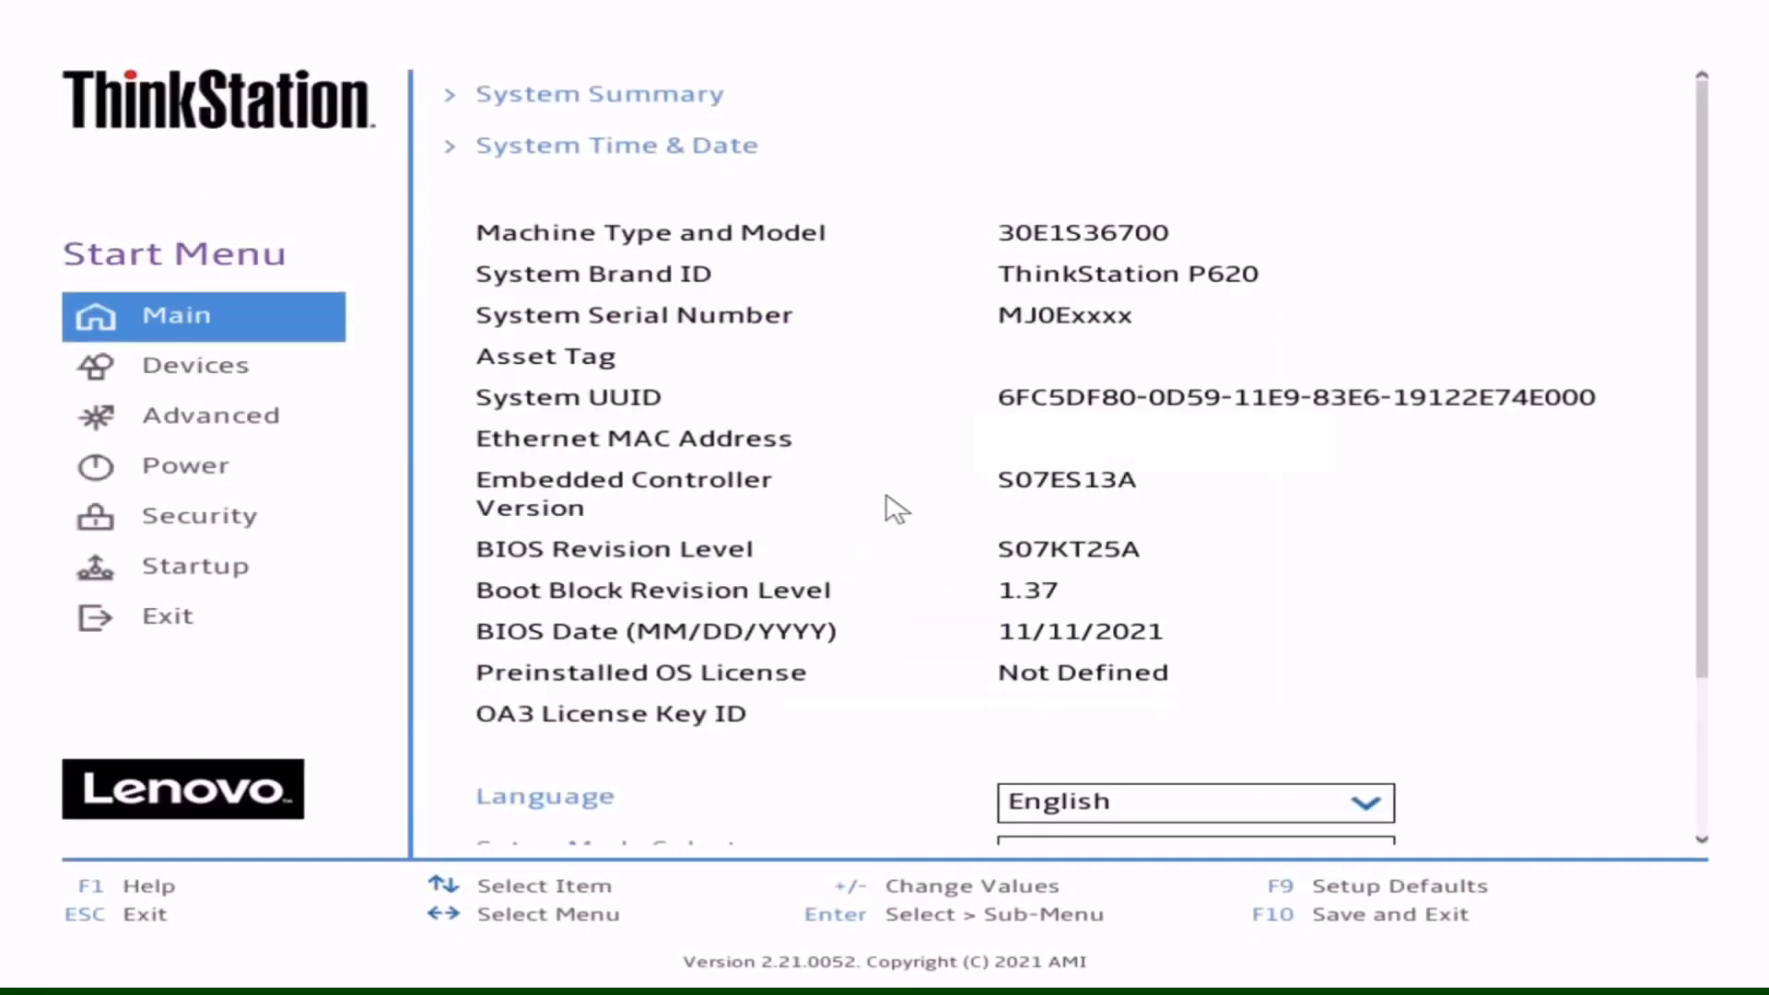
key("Down")
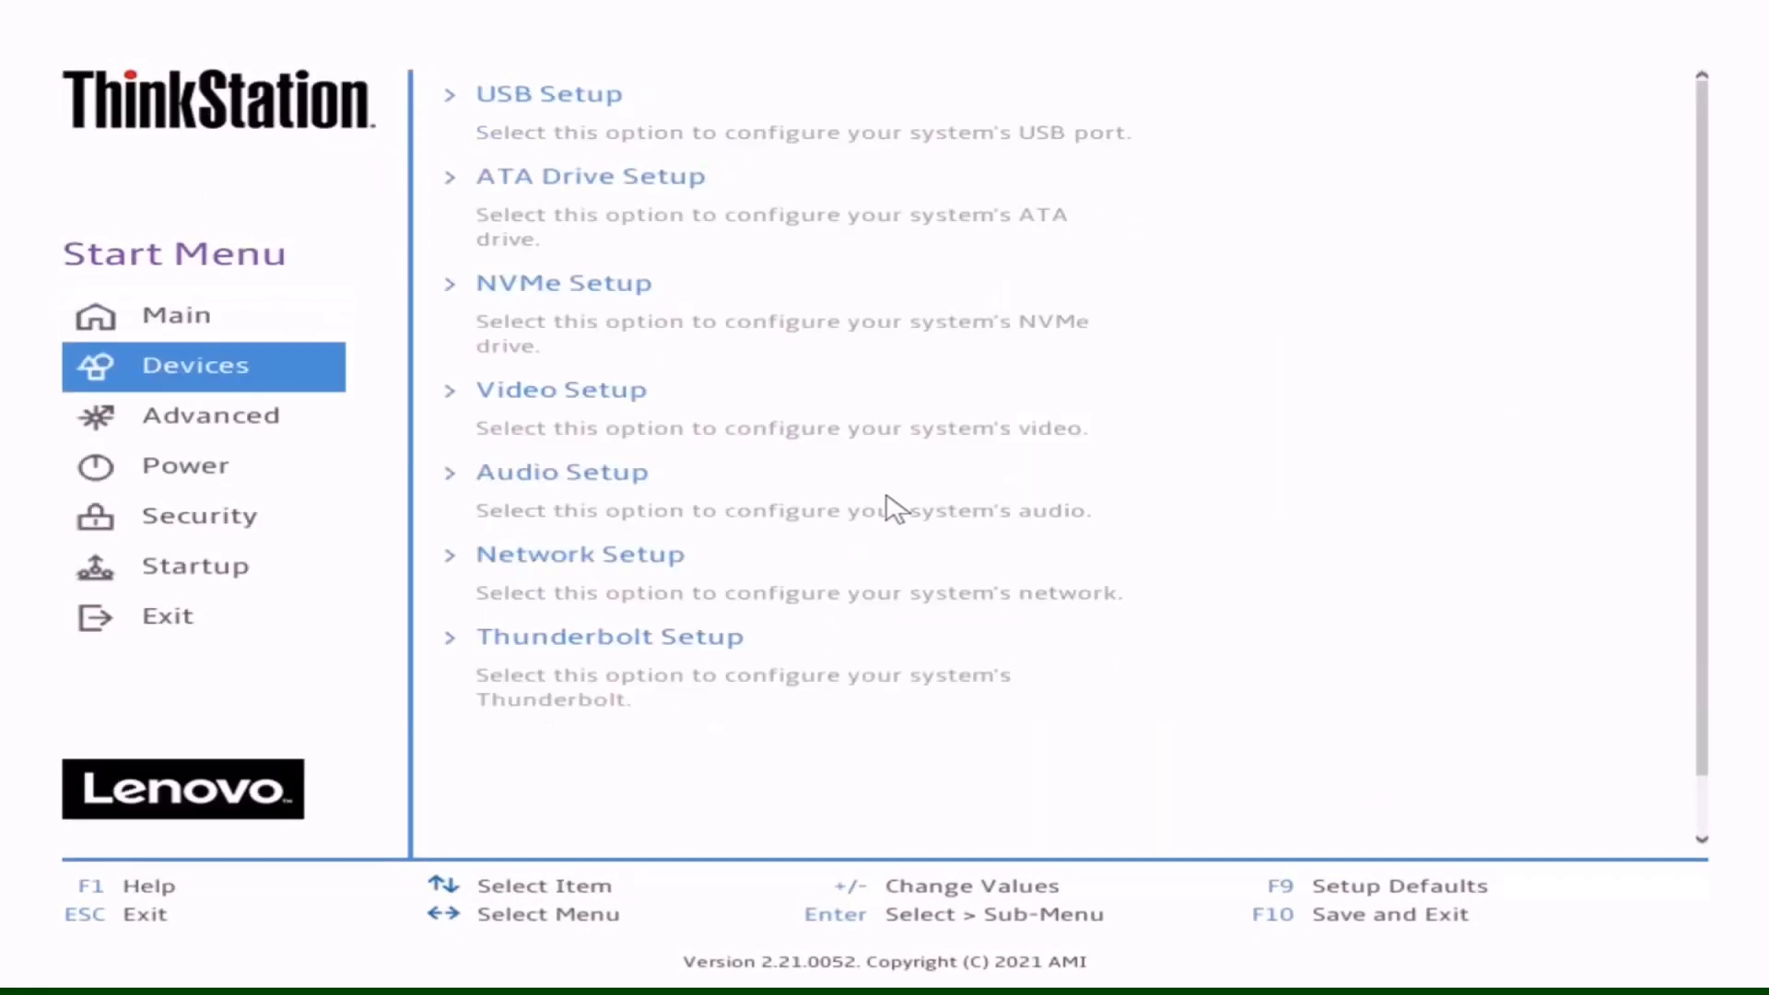
key("Down")
key("Down")
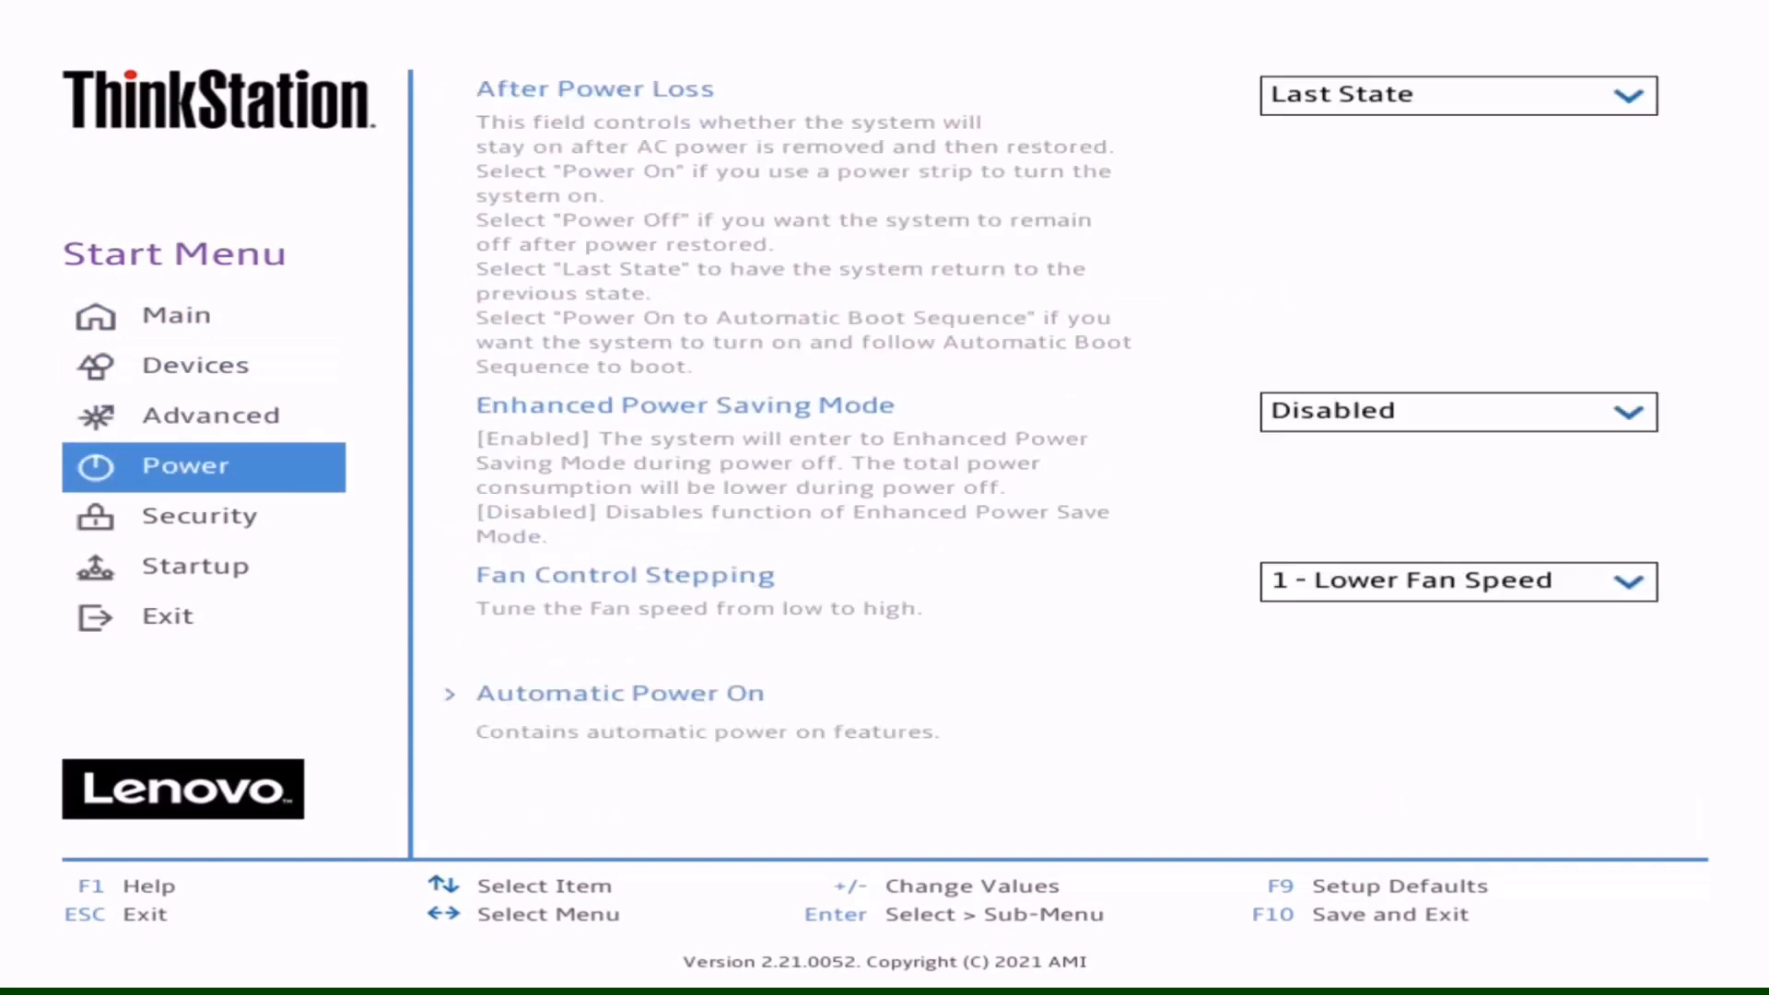
key("Down")
key("Right")
Move through the Security options to reach and enter the Secure Boot entry.
key("Down")
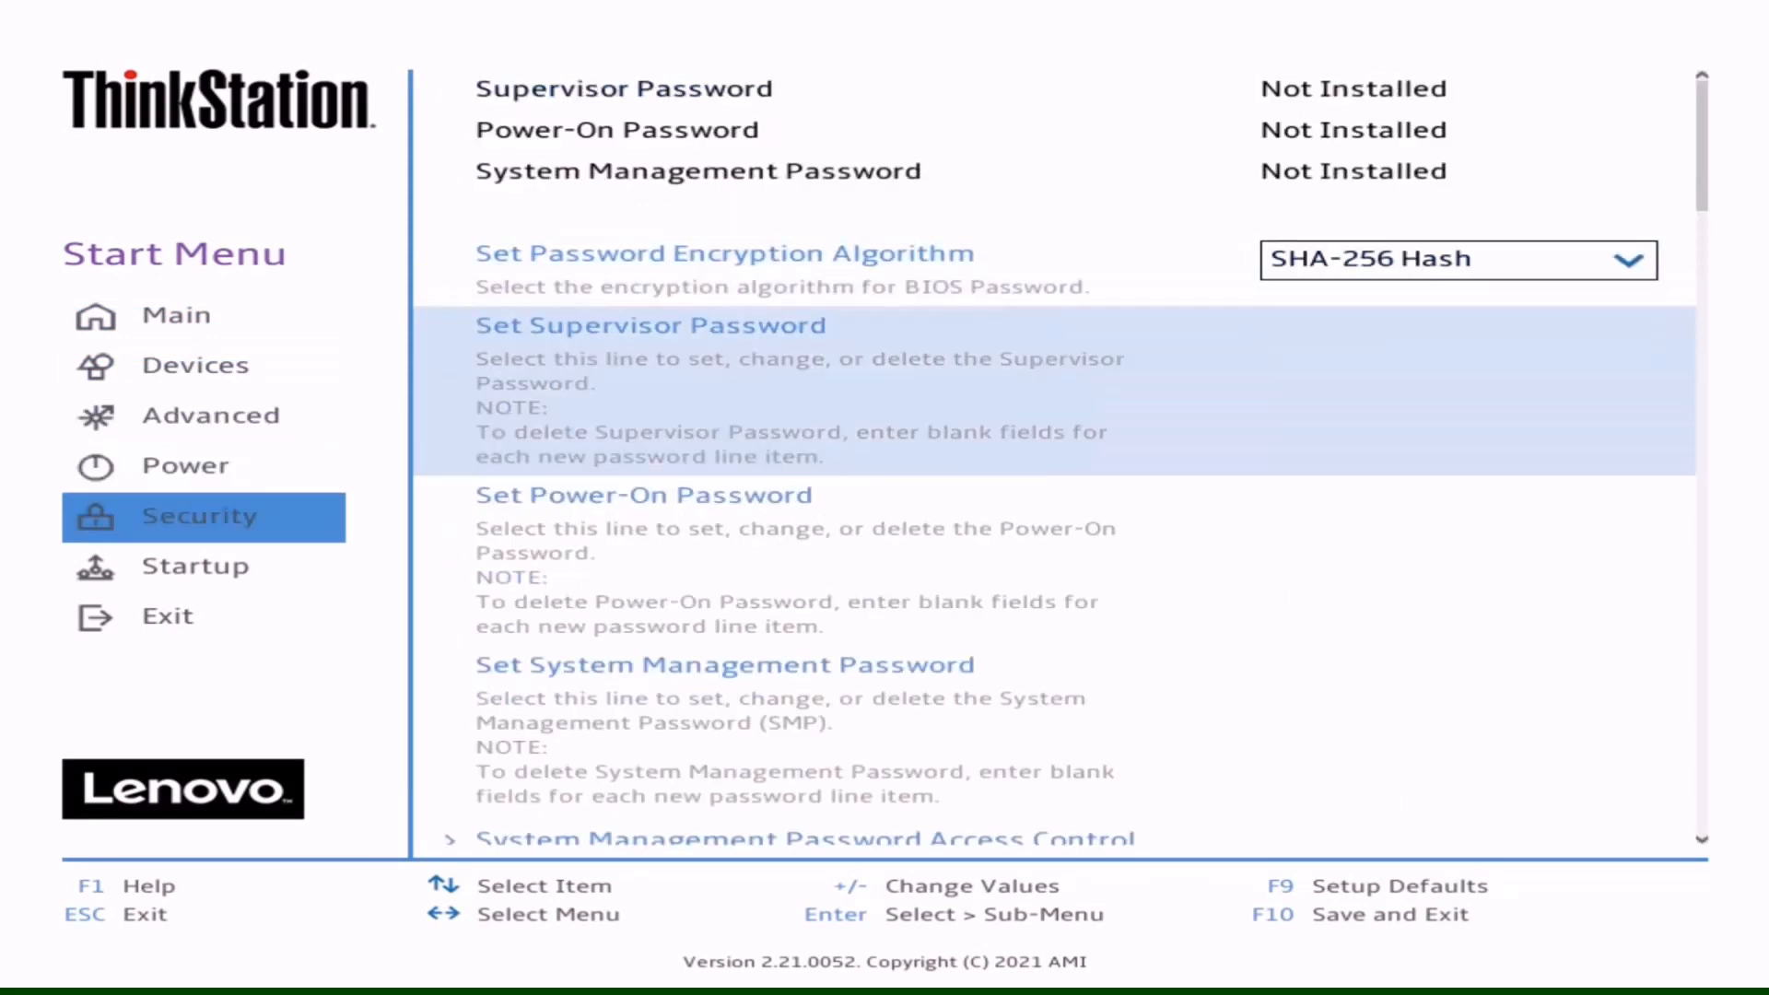
key("Down")
key("Down")
key("Down")
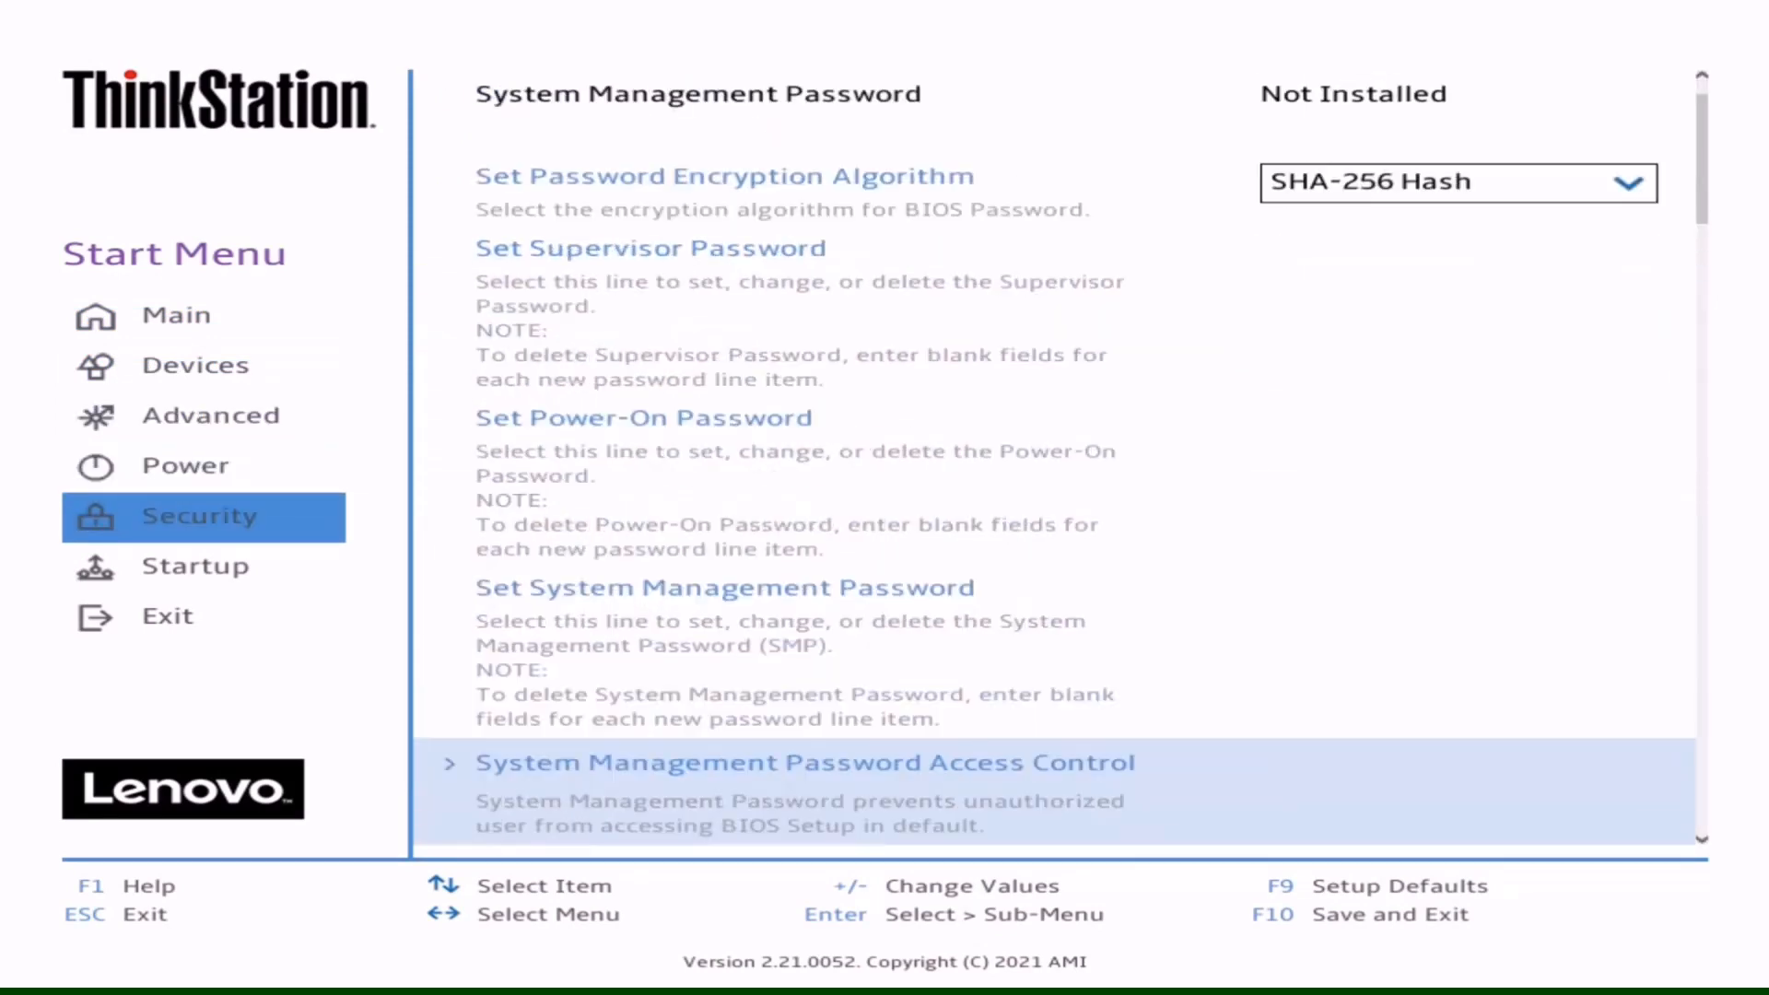
key("Down")
key("Down")
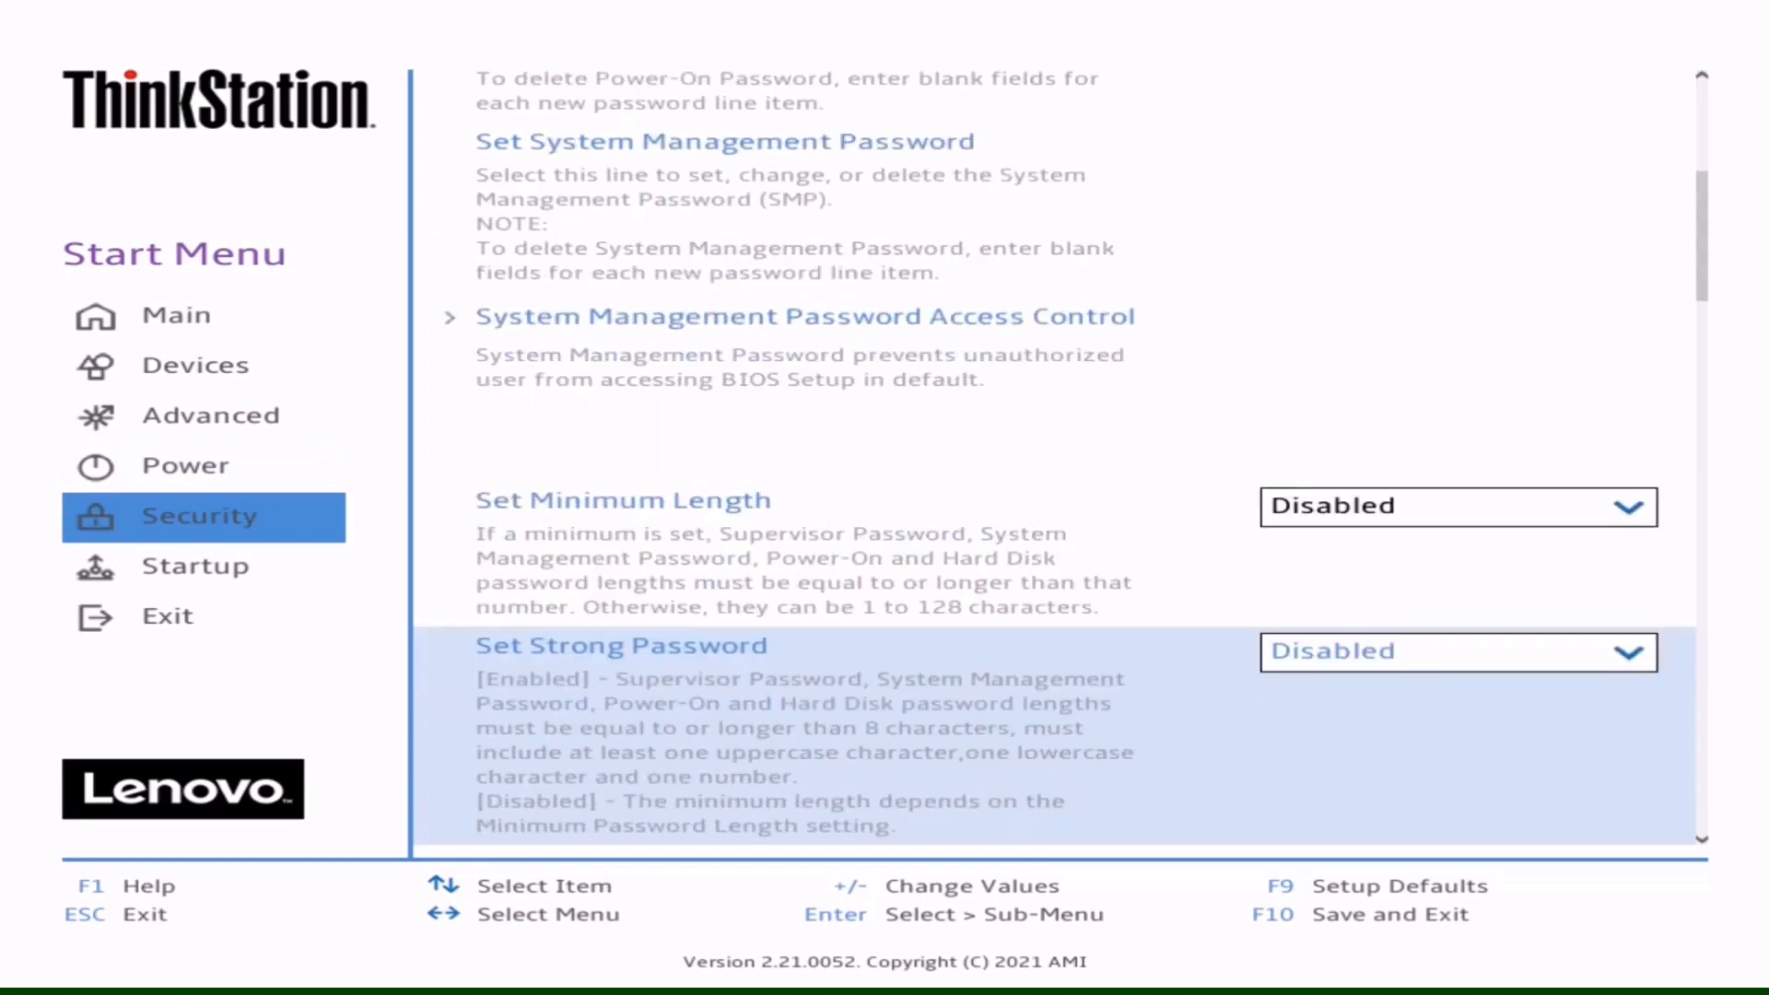
key("Down")
key("Down")
key("Down")
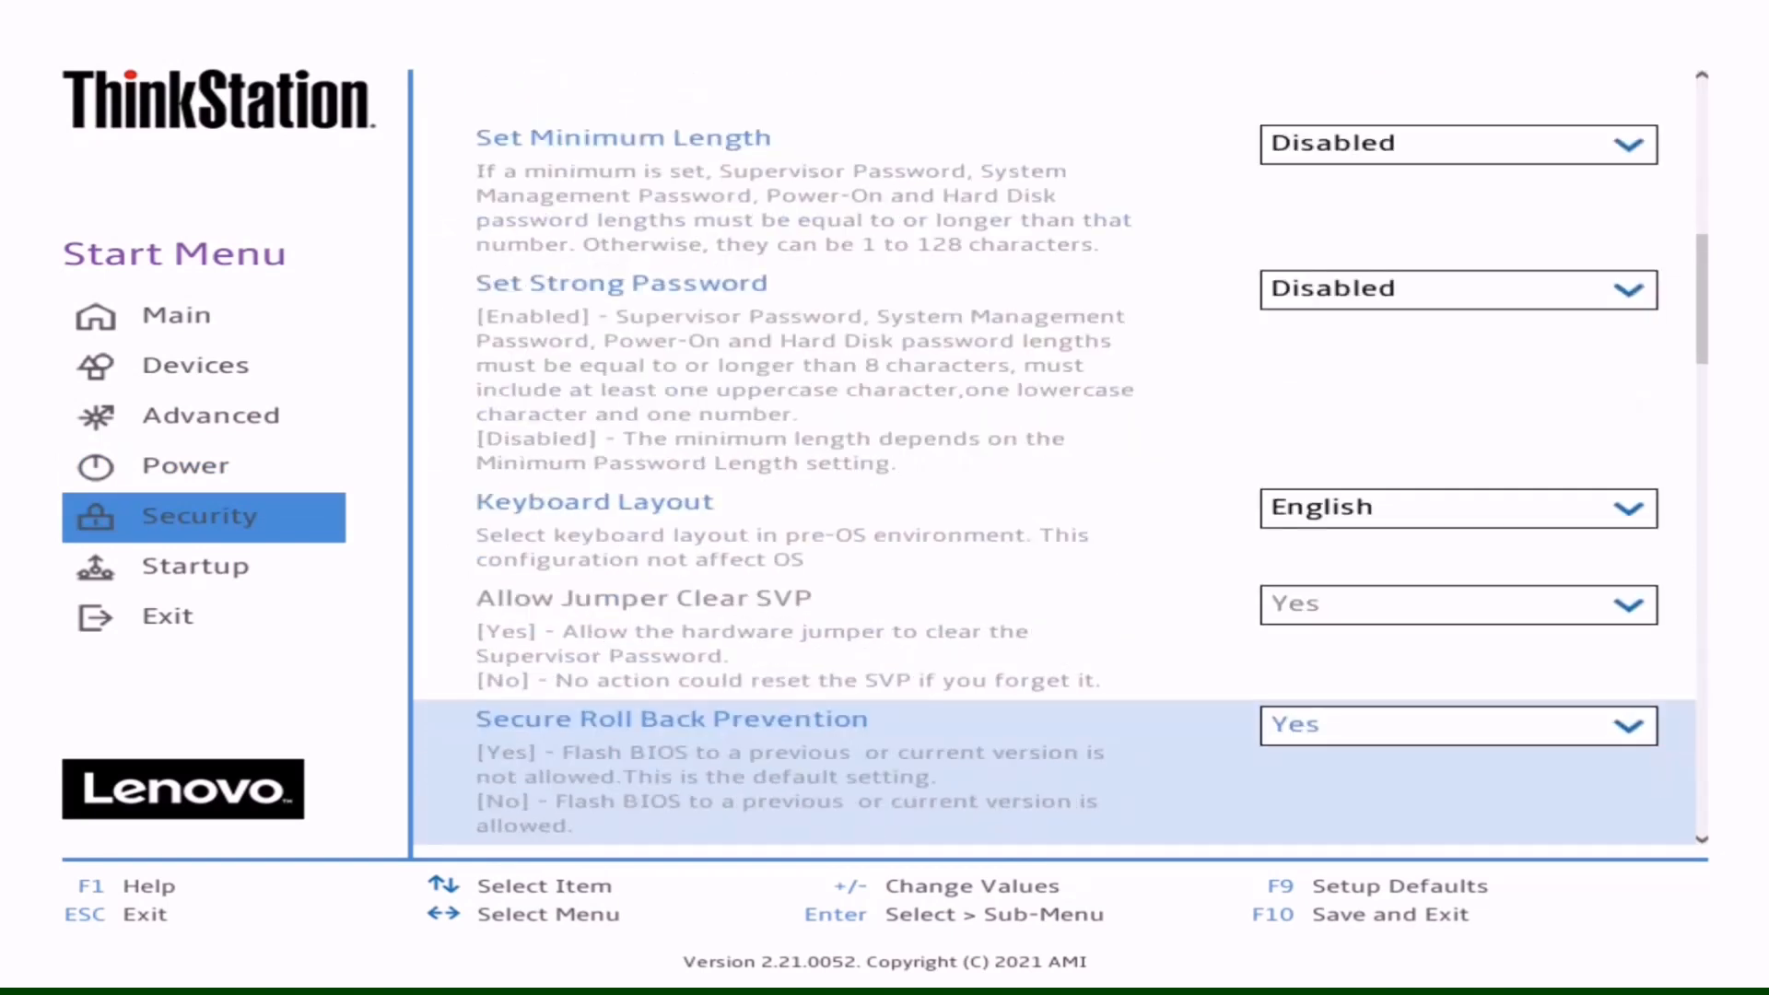
key("Down")
key("Down")
key("Down")
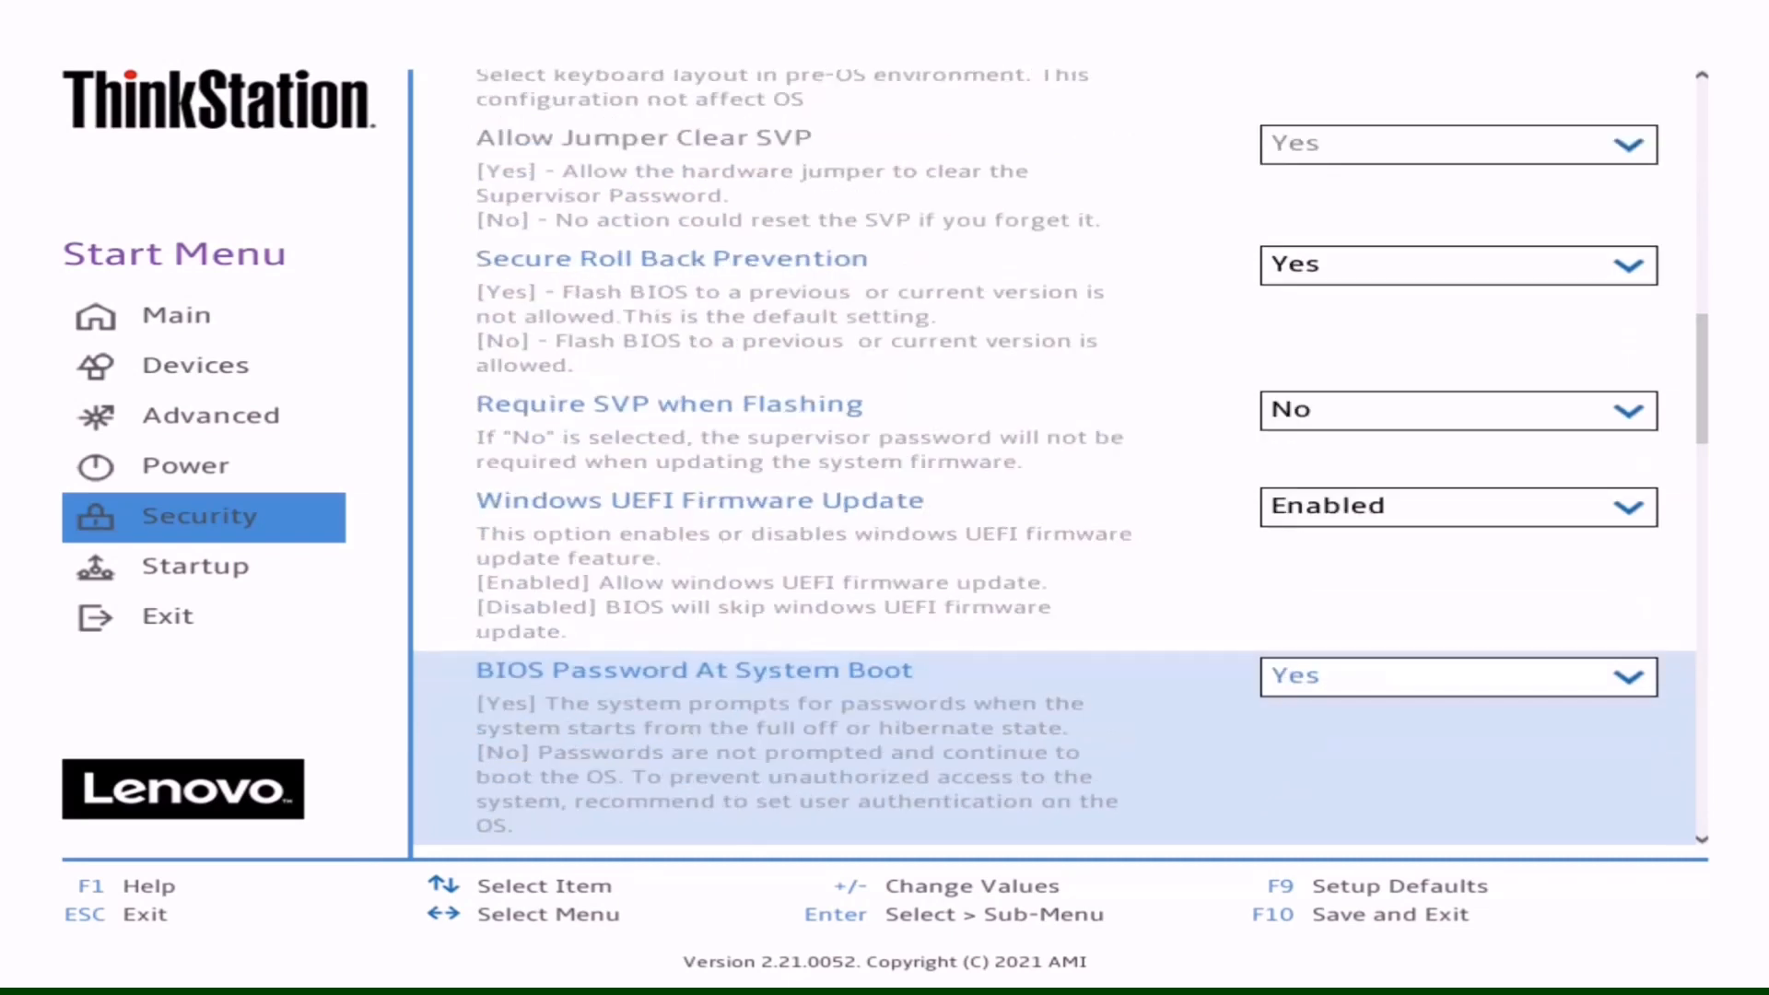
key("Down")
key("Down")
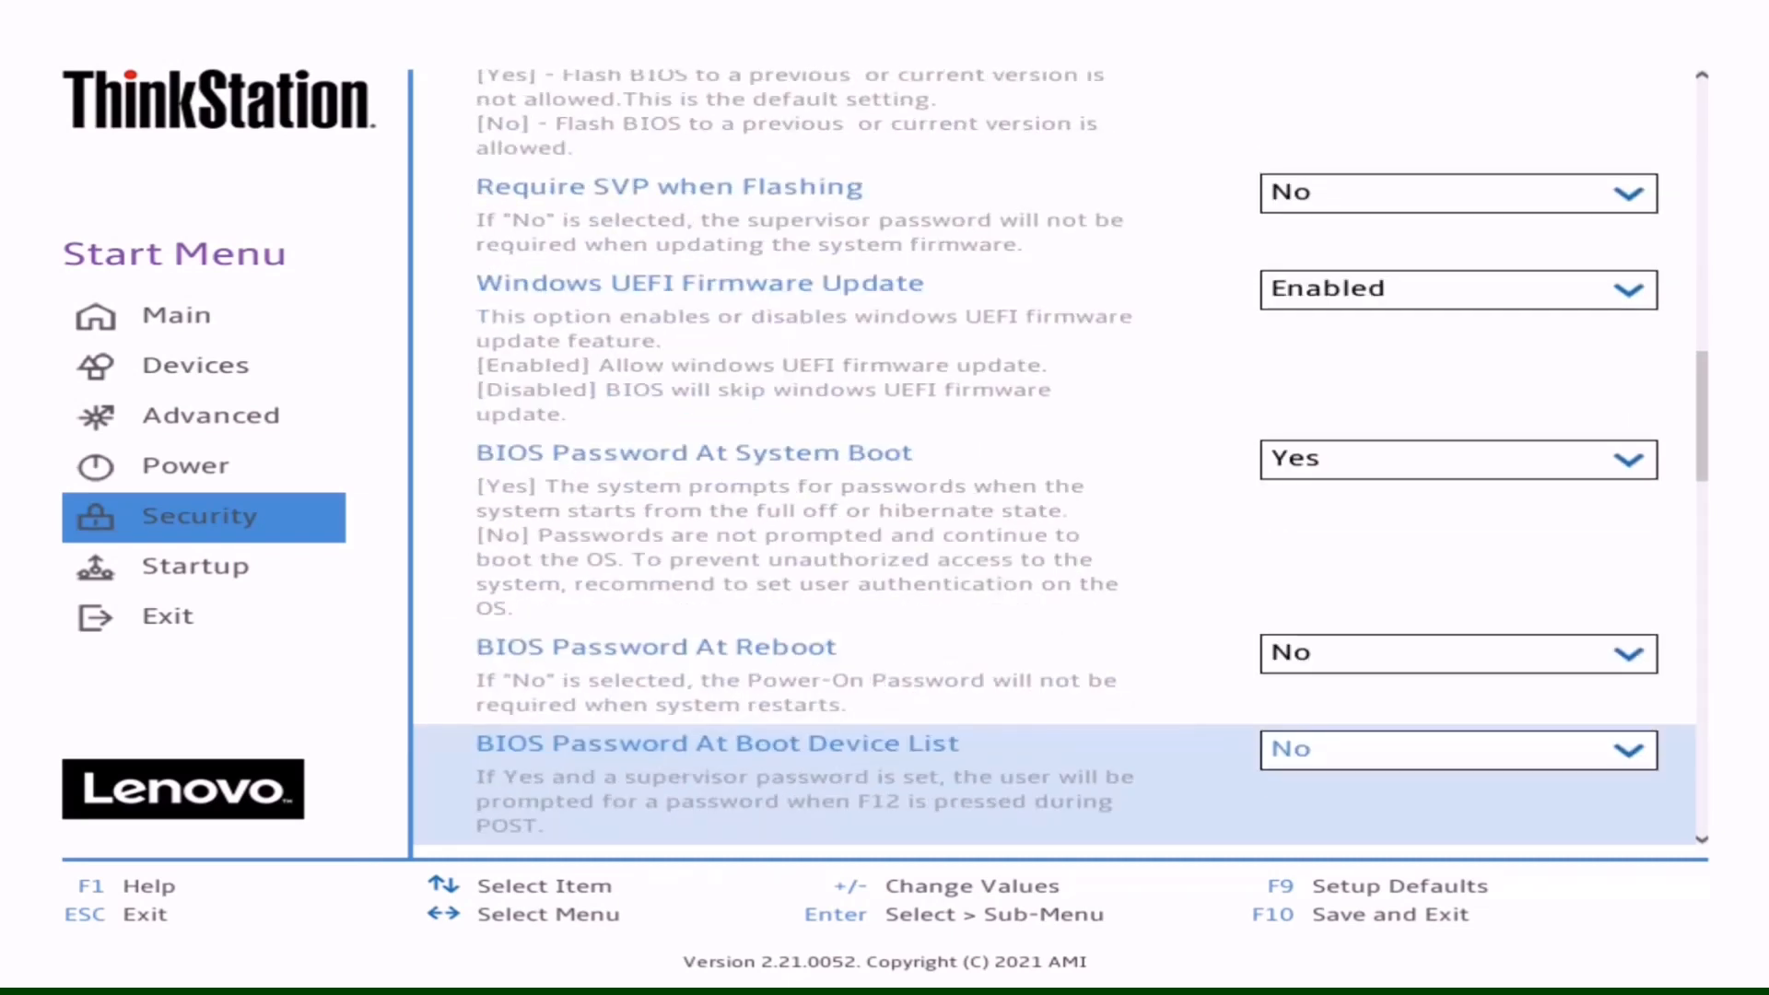
key("Down")
key("Down")
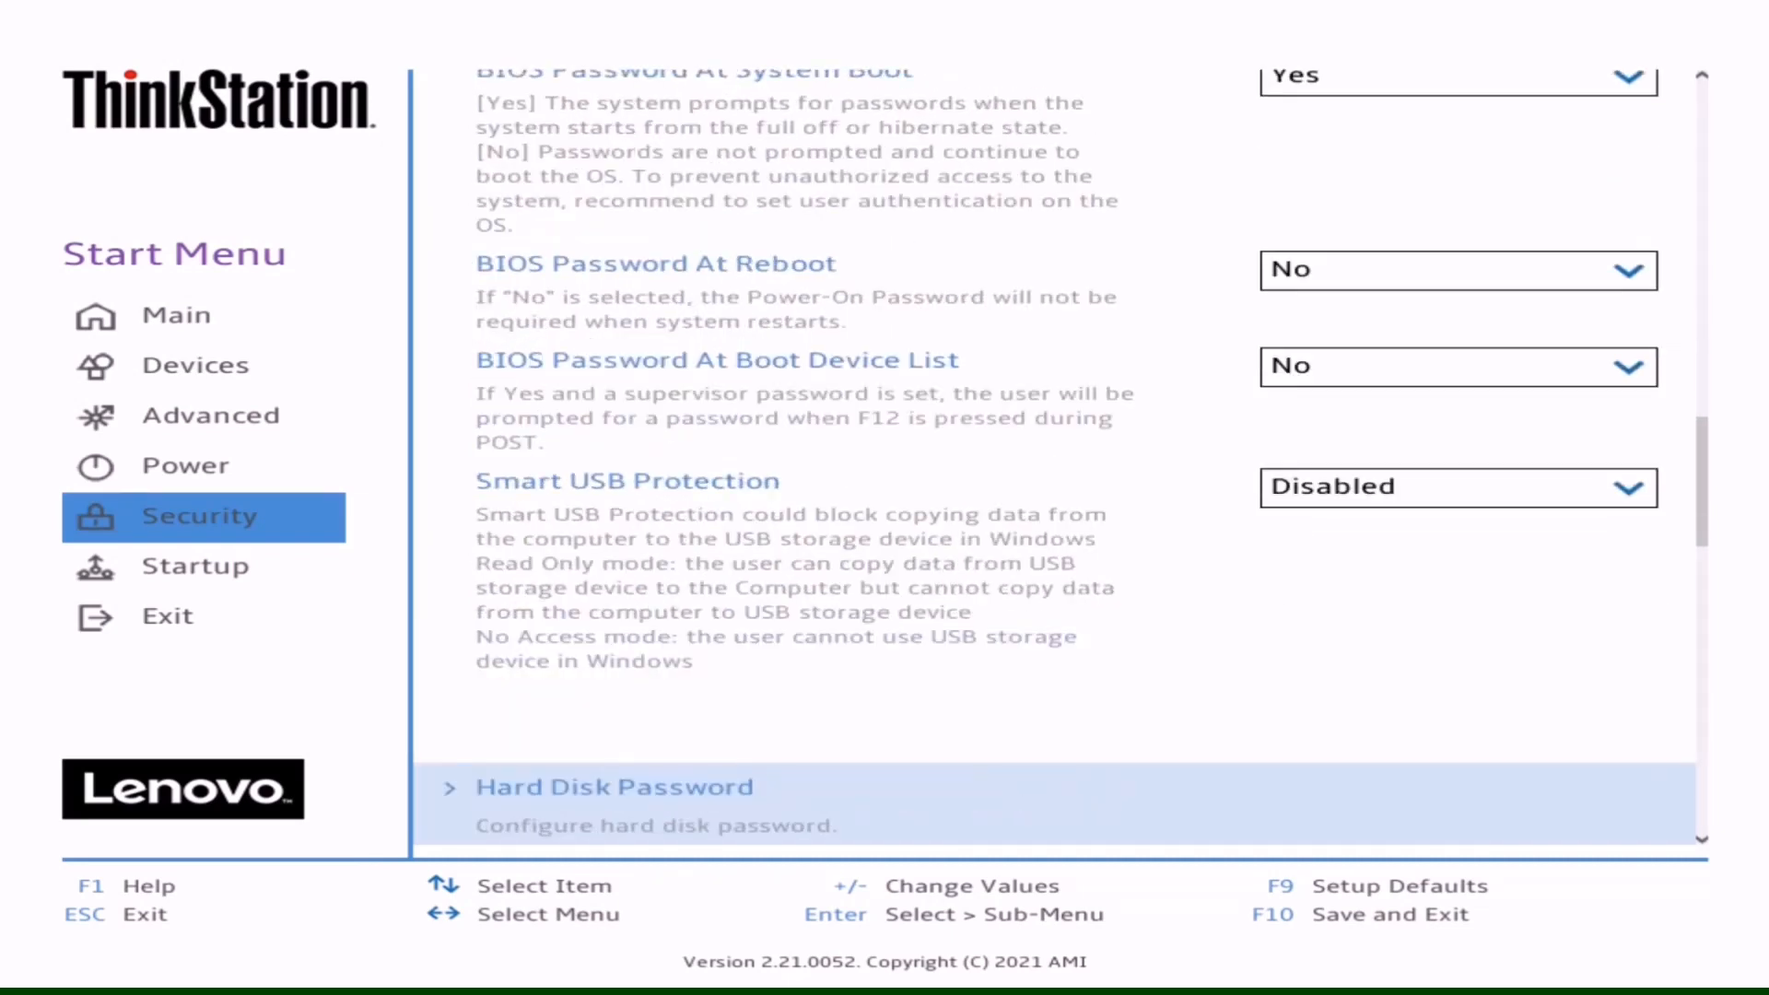
key("Down")
key("Down")
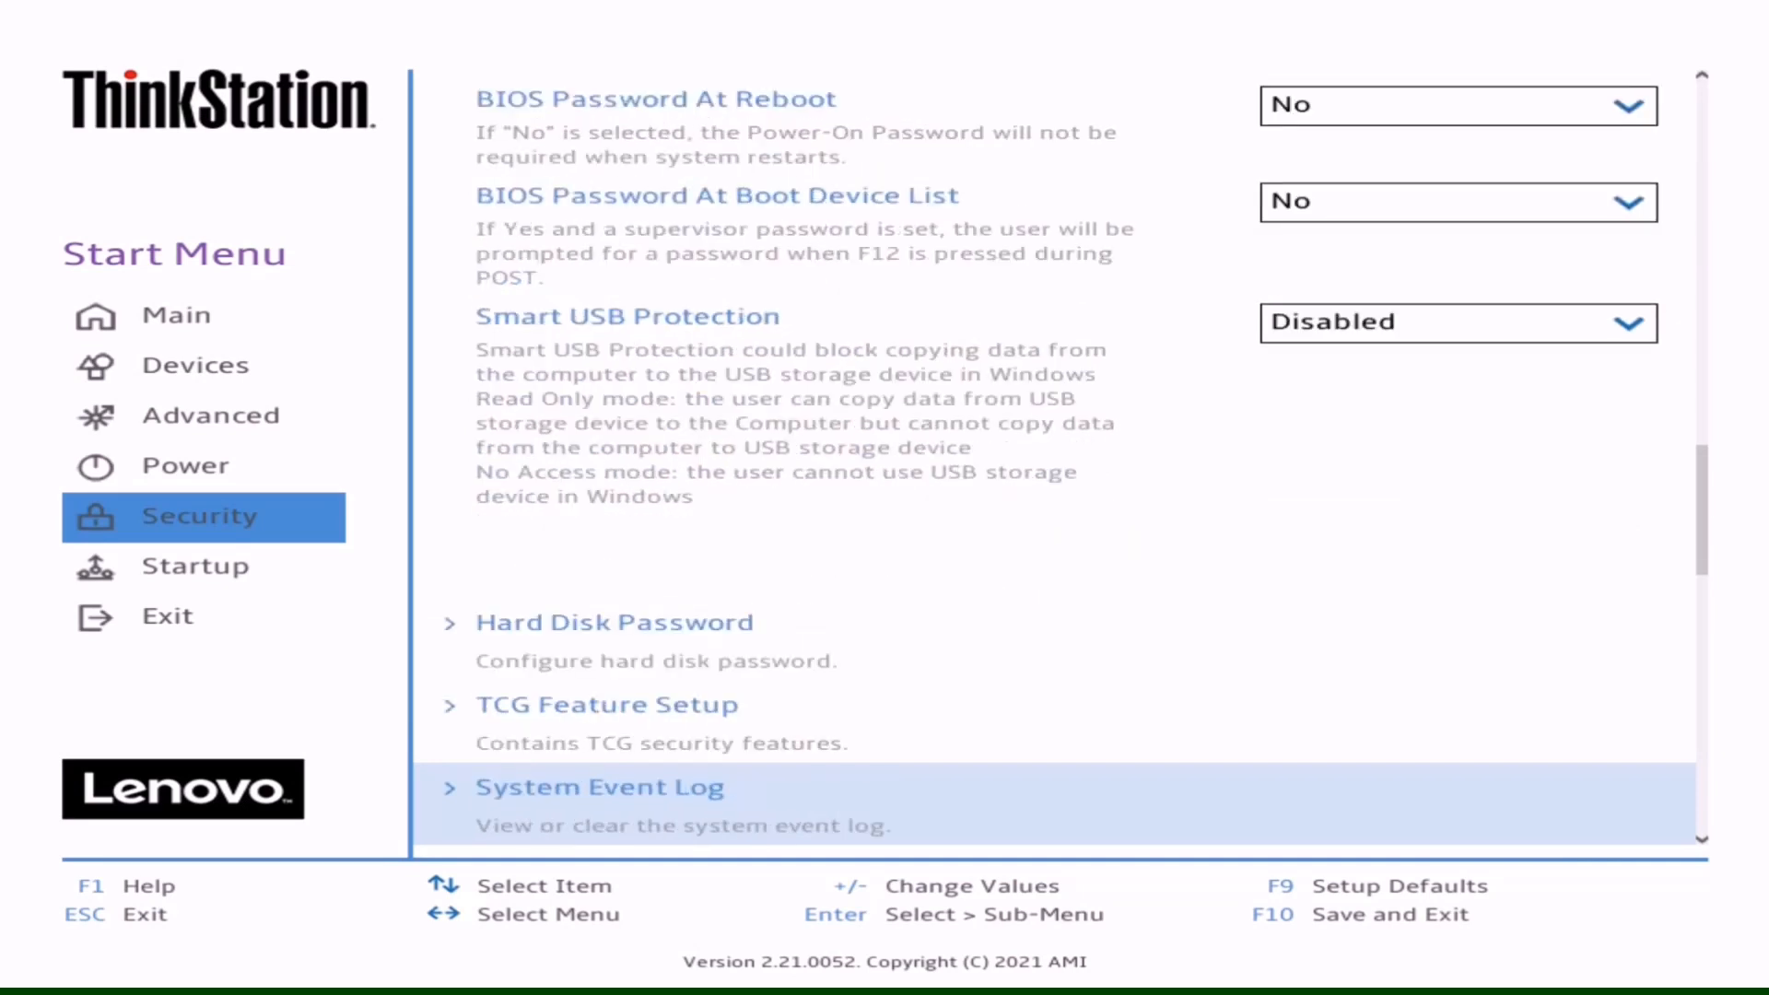
key("Down")
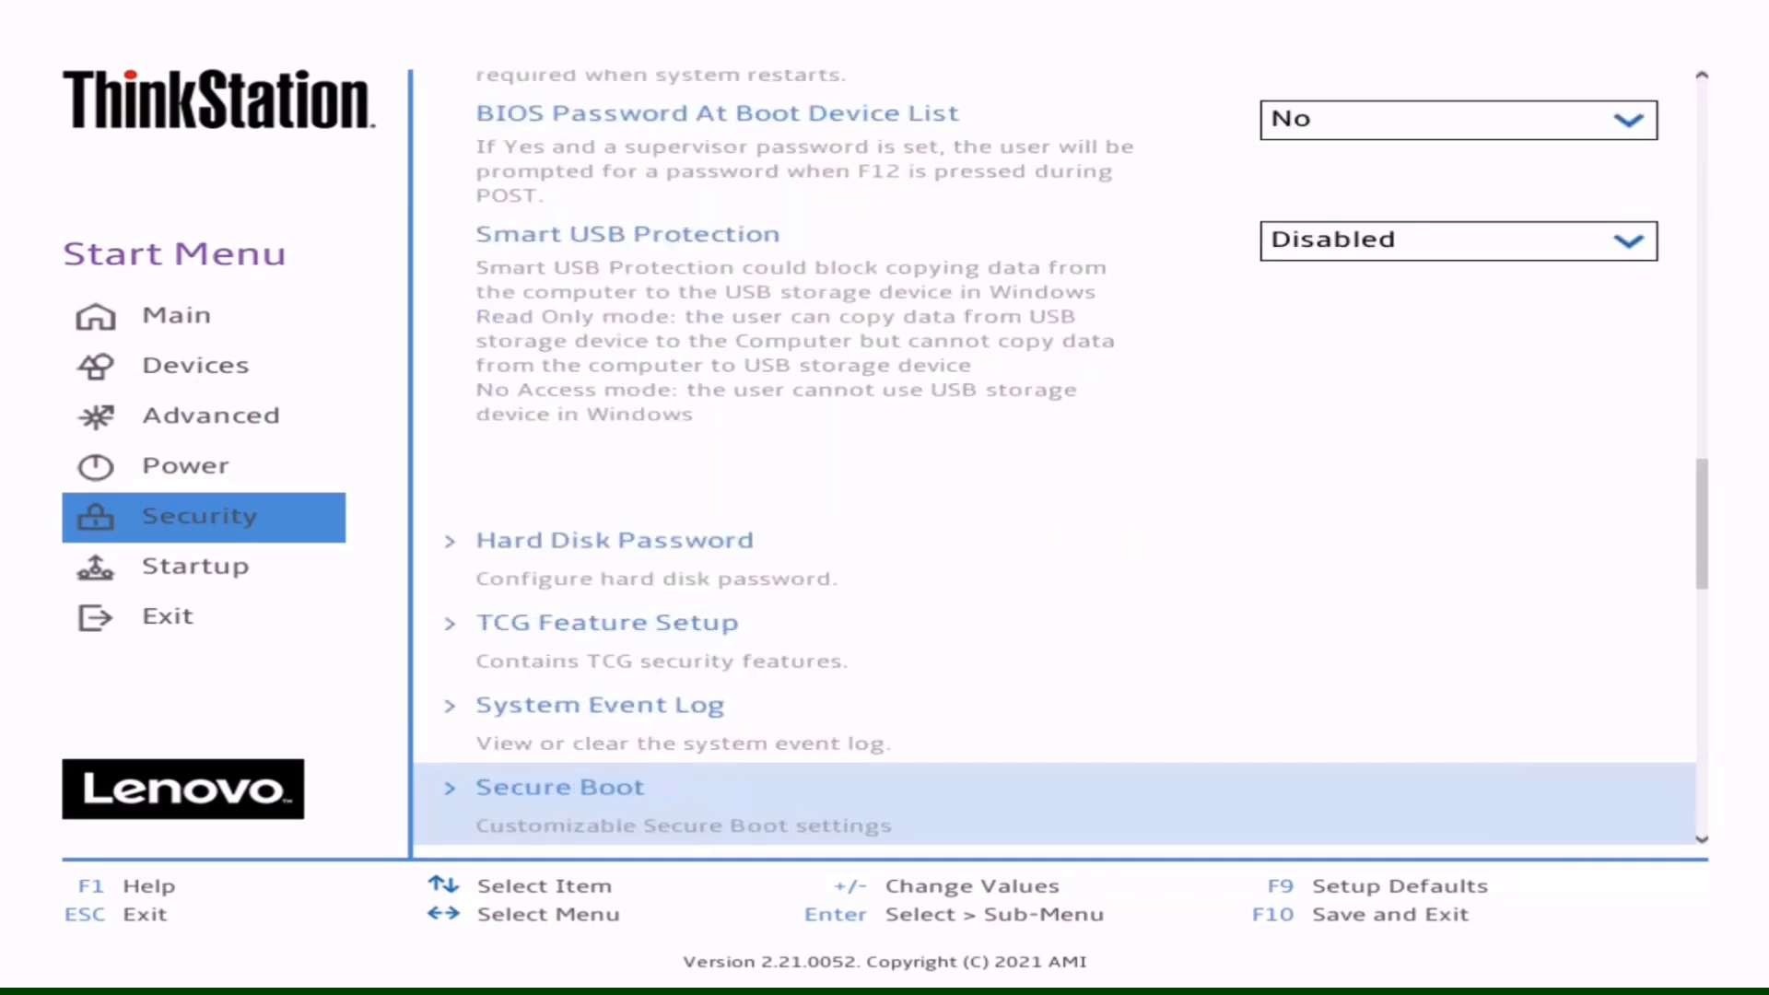
key("Return")
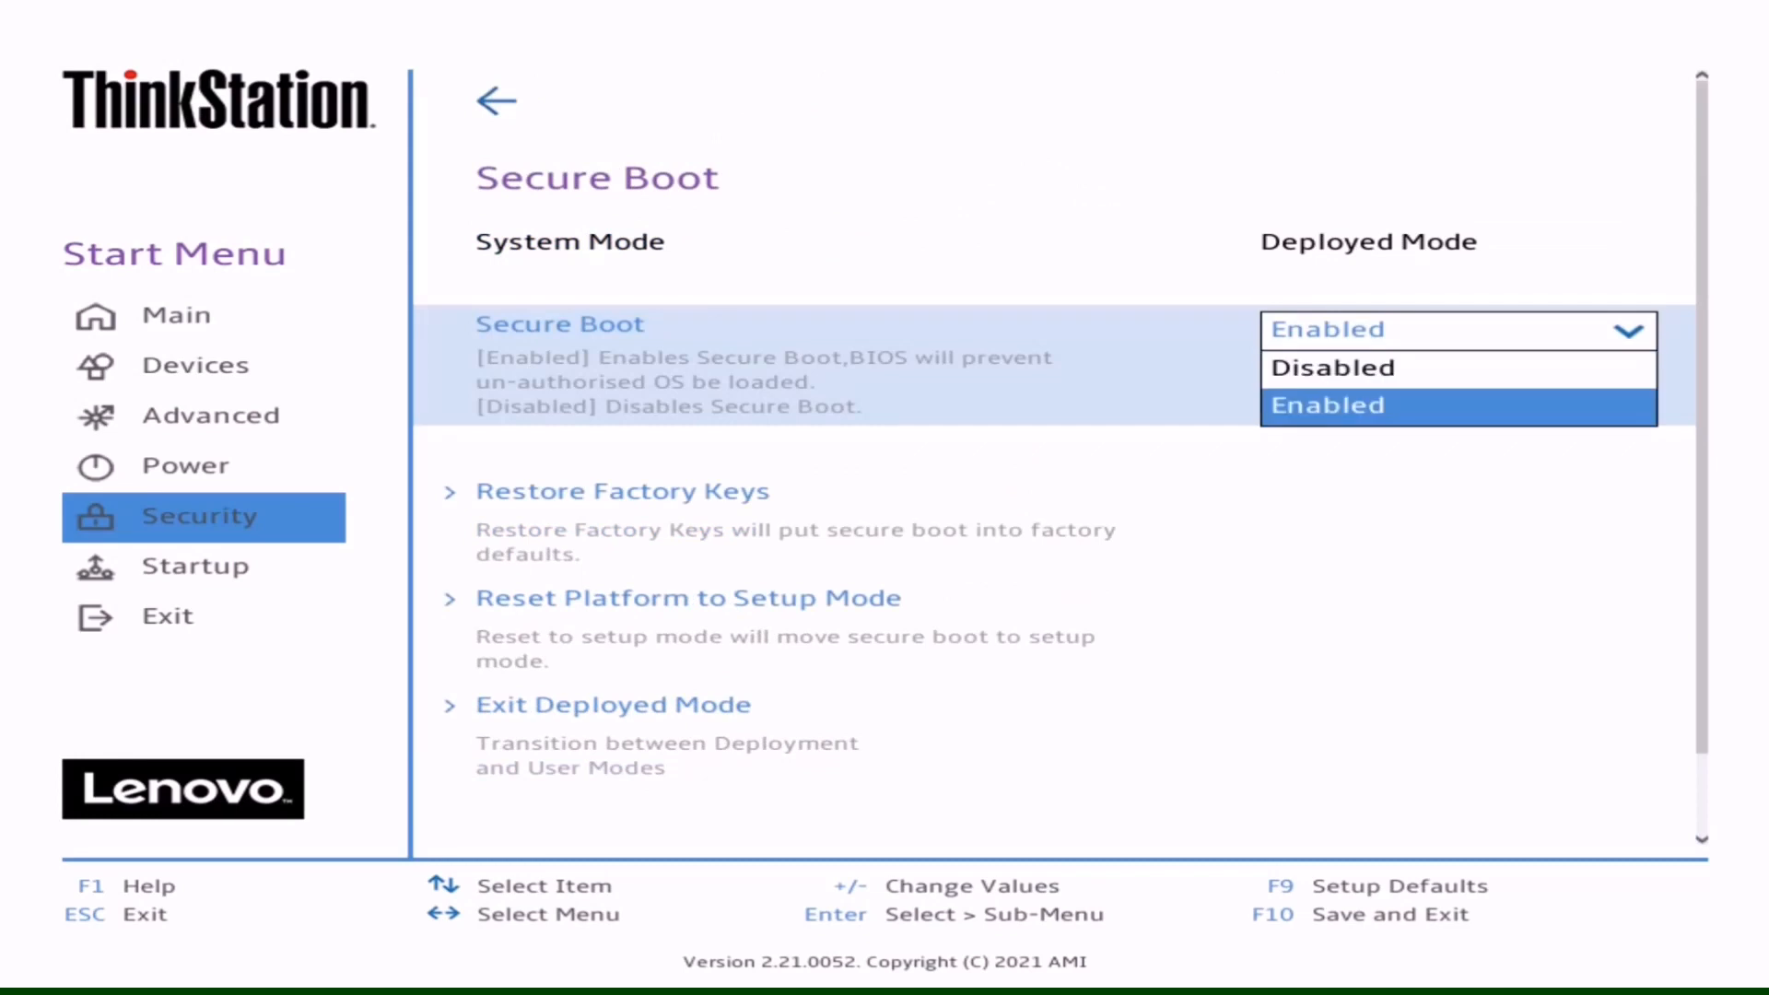
Set Secure Boot to Disabled and save the configuration with a reset via F10.
key("Up")
key("Return")
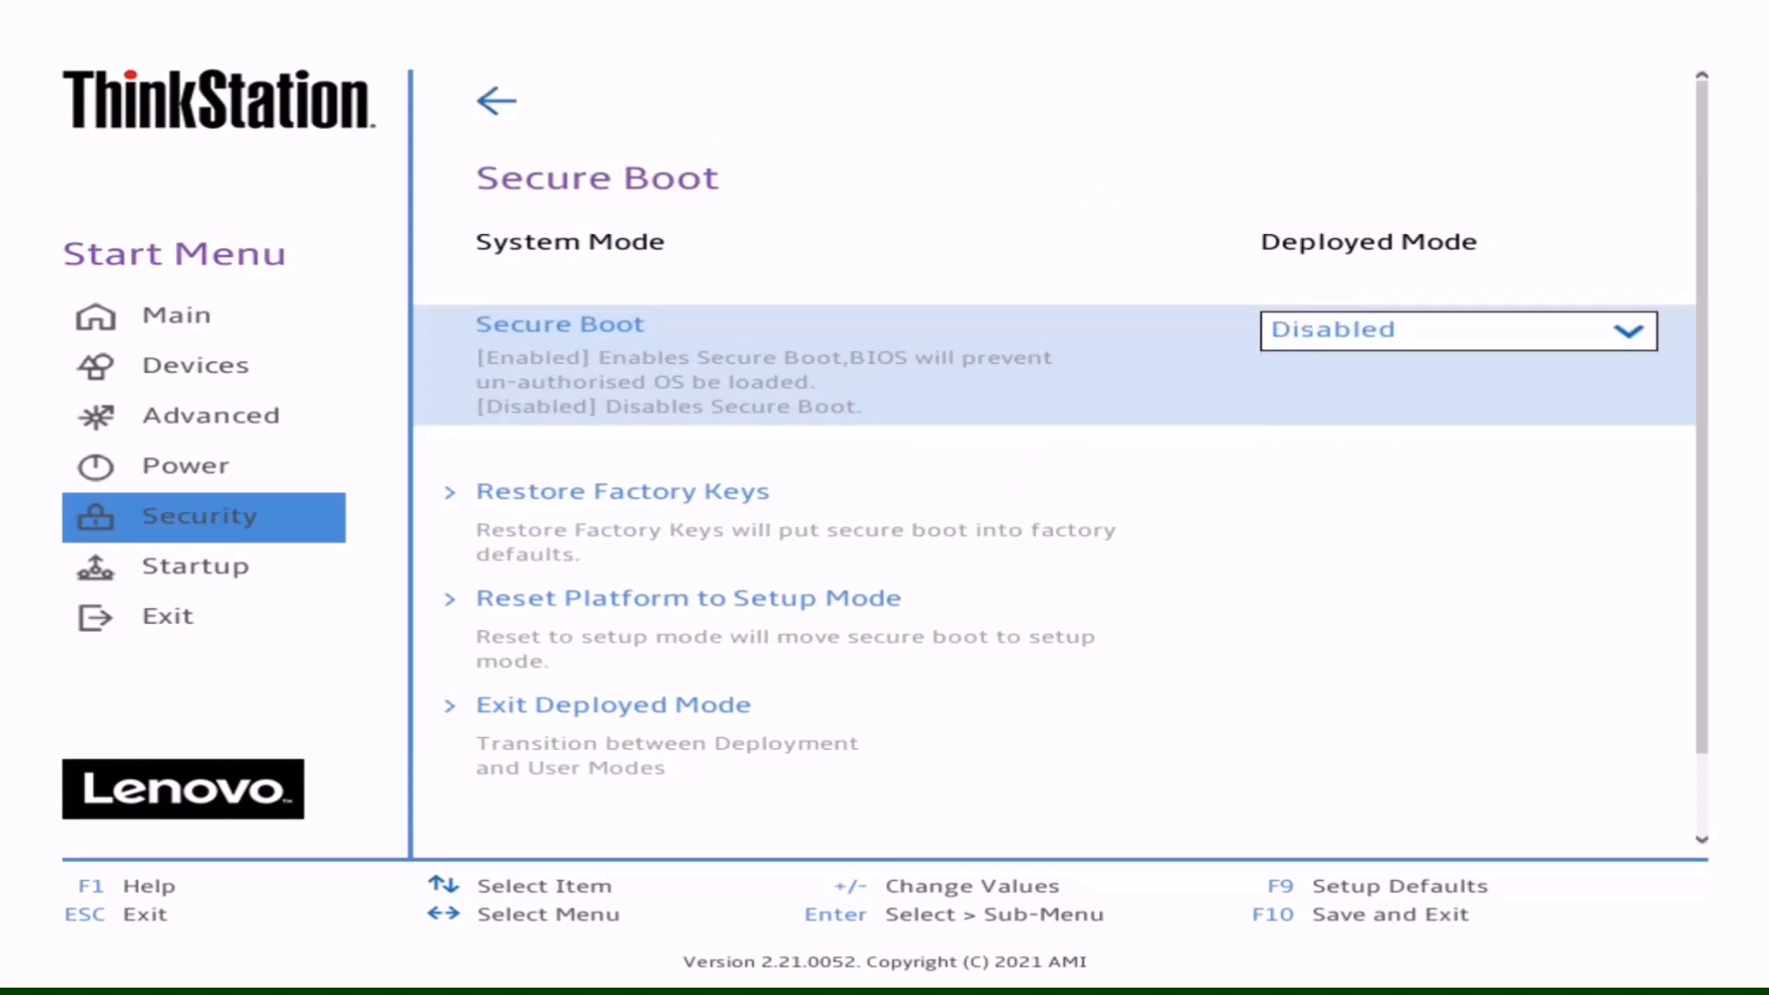
key("F10")
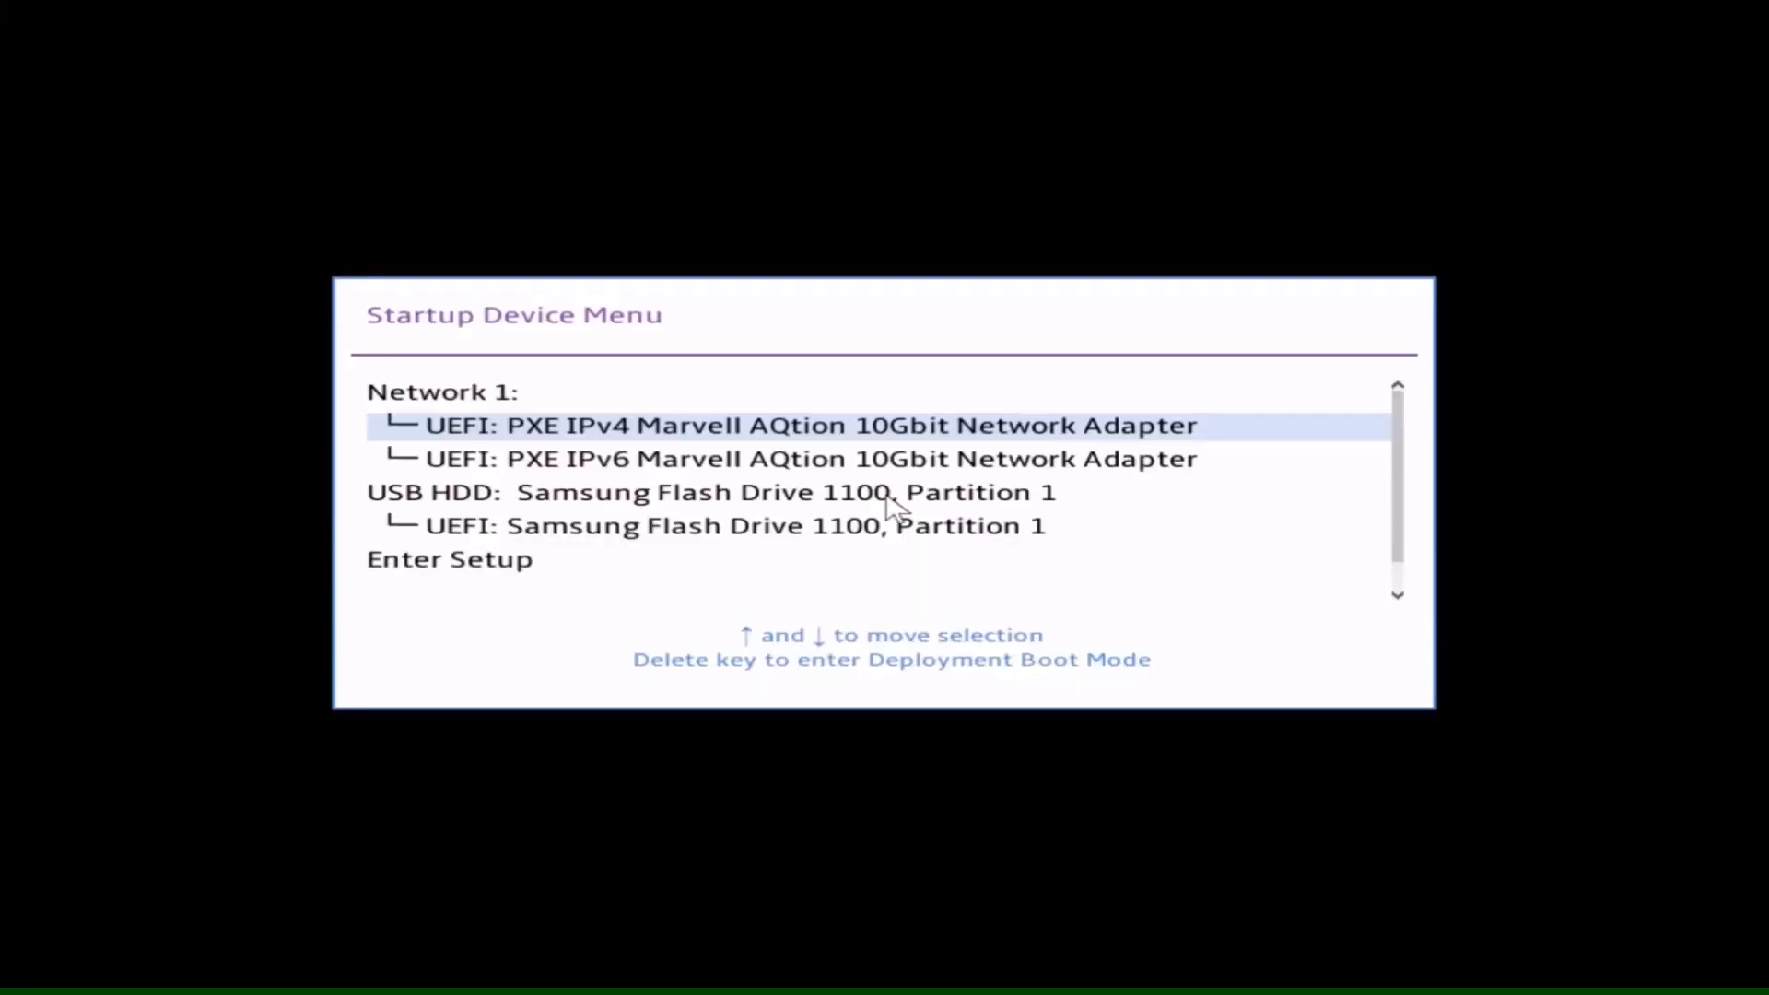
Boot from UEFI: Samsung Flash Drive 1100, Partition 1.
key("Down")
key("Down")
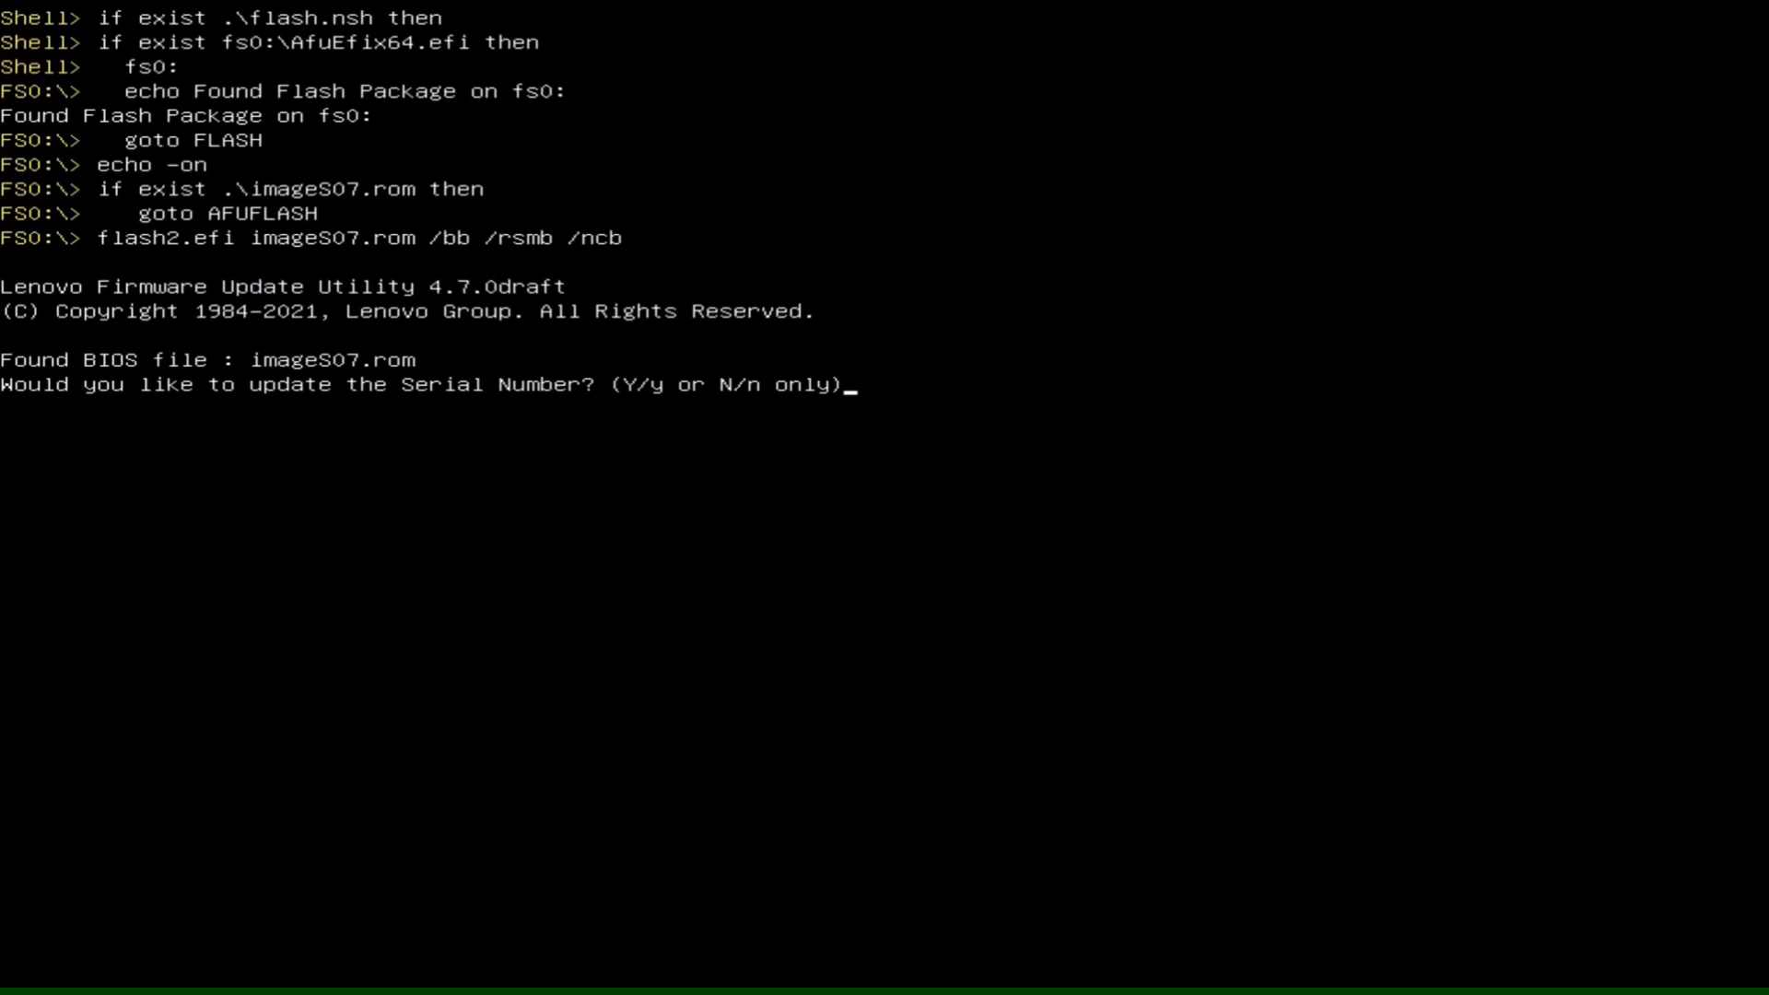
type("n")
Answer n to the Serial Number and Machine Type prompts so flashing proceeds on reboot.
key("Return")
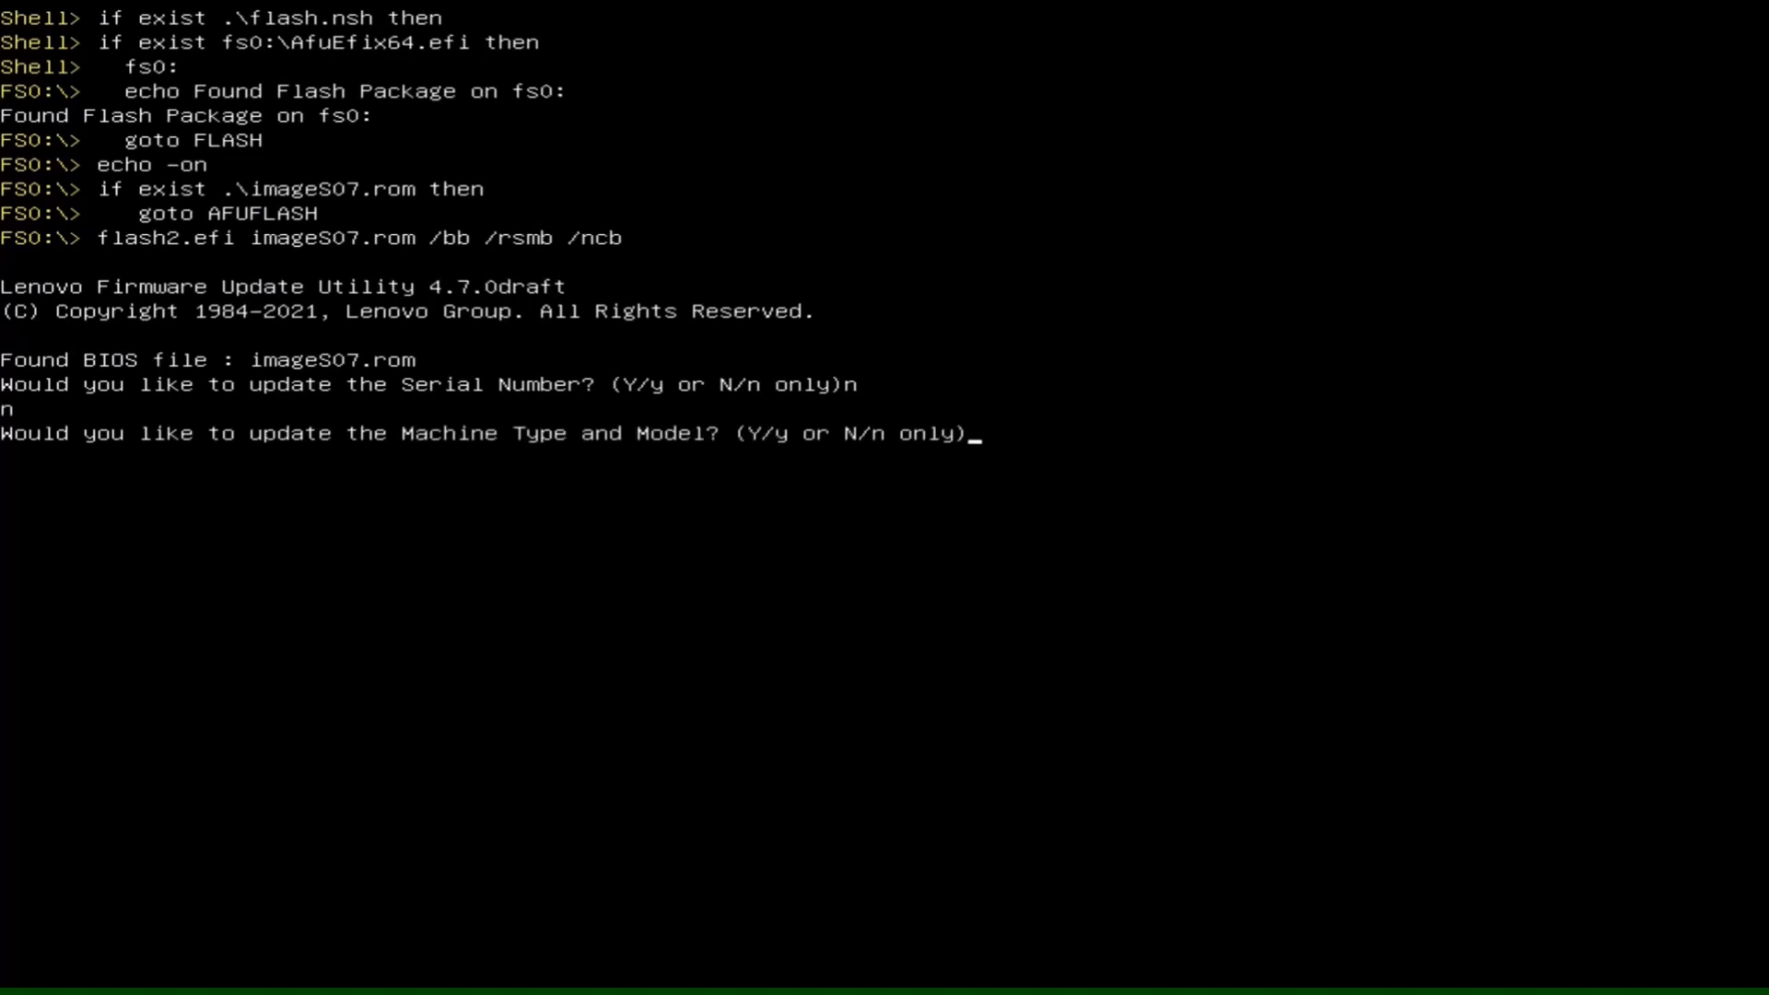
type("n")
key("Return")
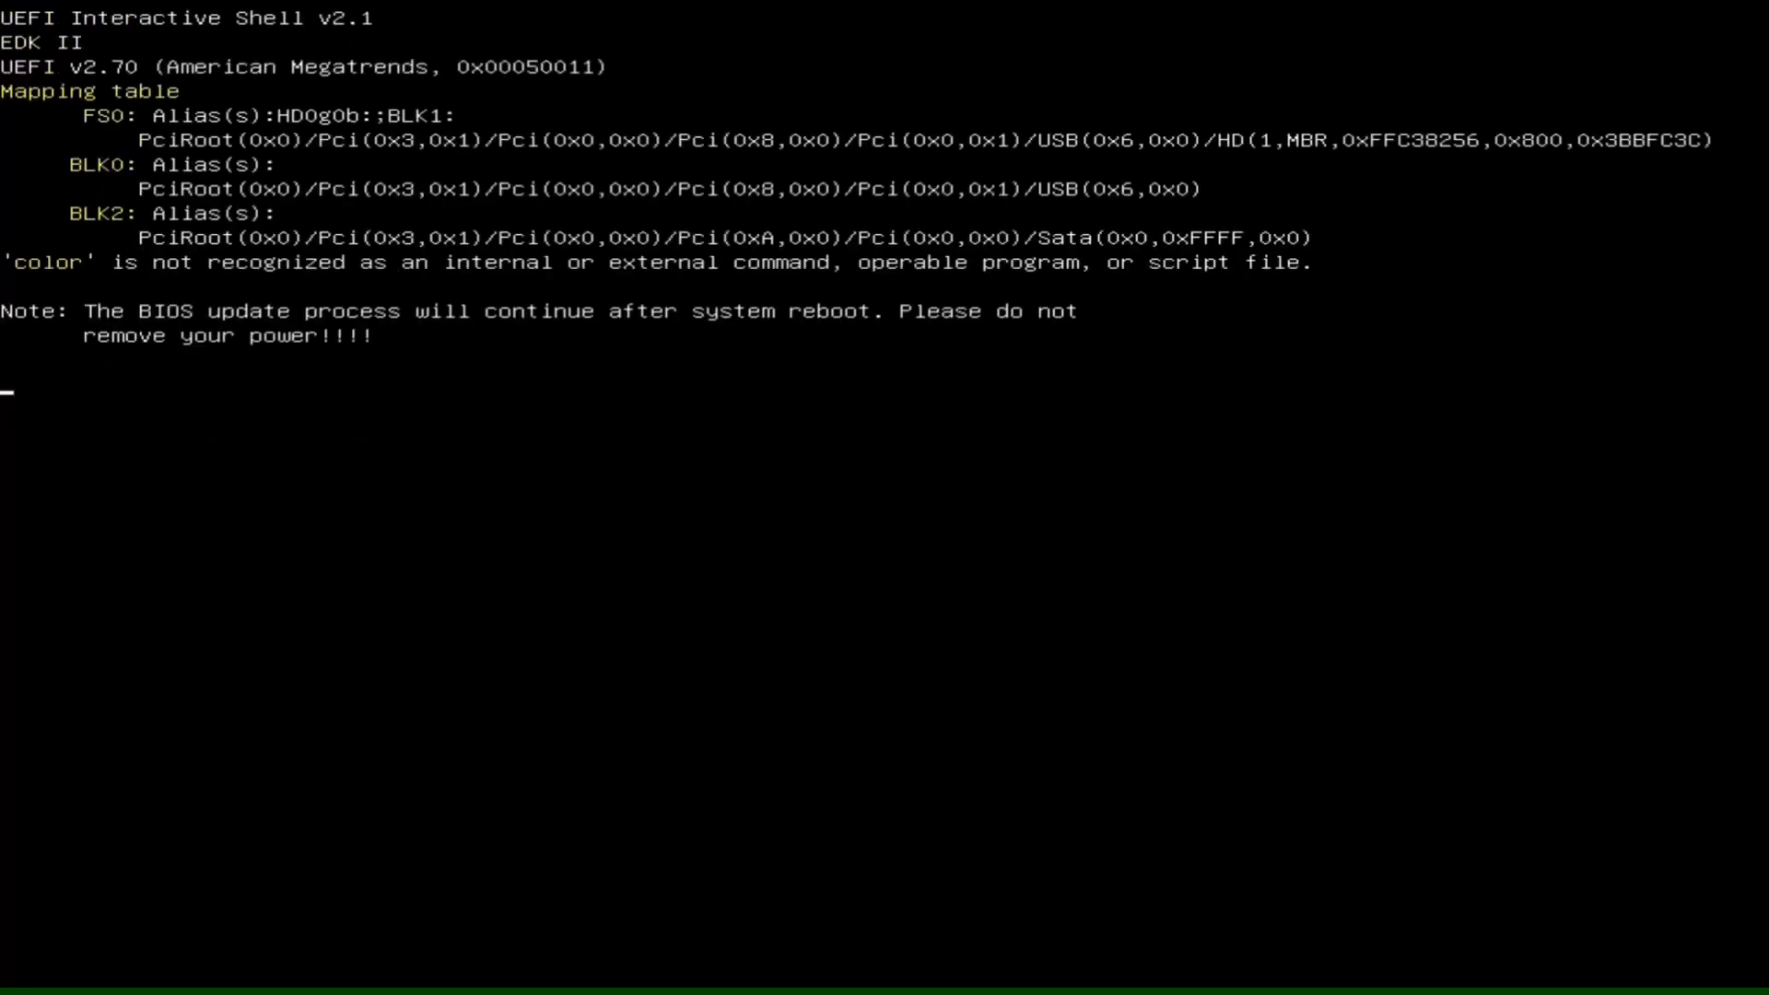